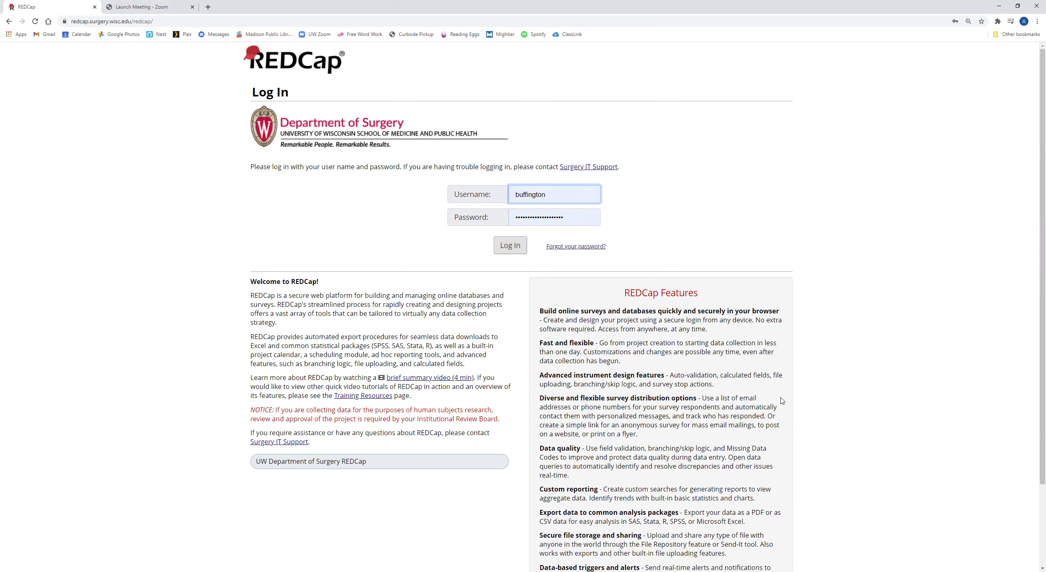
# Log in to REDCap and open the BCWC R01 Patient and Family Project from My Projects.
pyautogui.click(511, 247)
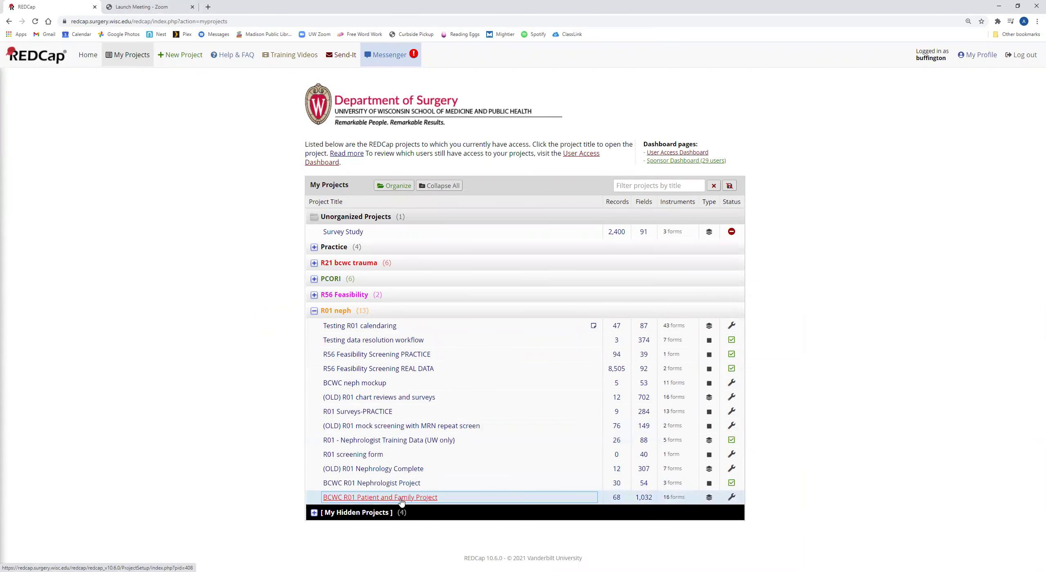
pyautogui.click(362, 499)
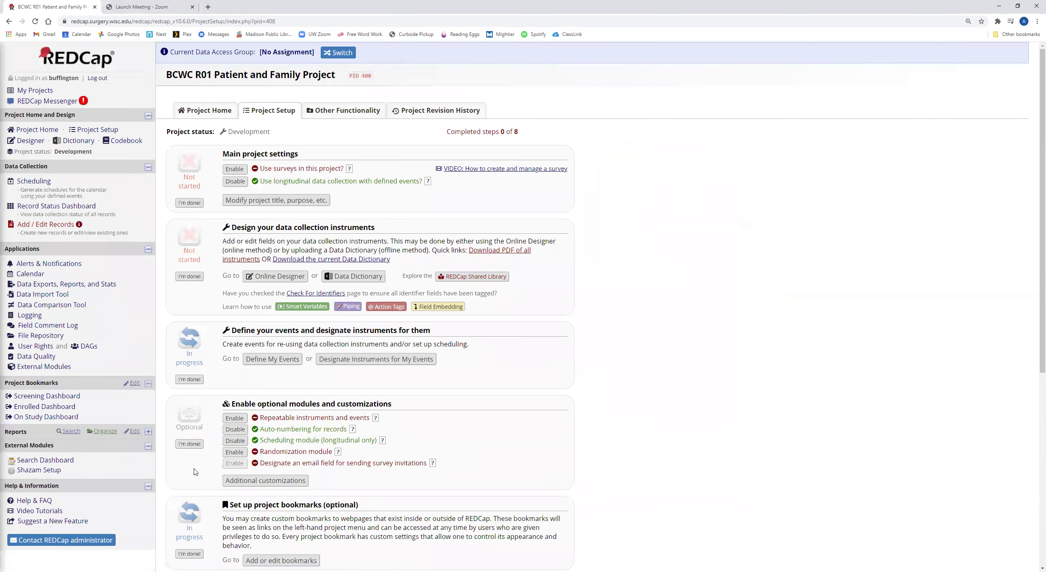
# Search the Search Dashboard for the patient's MRN, find no match, and add a new record.
pyautogui.click(49, 461)
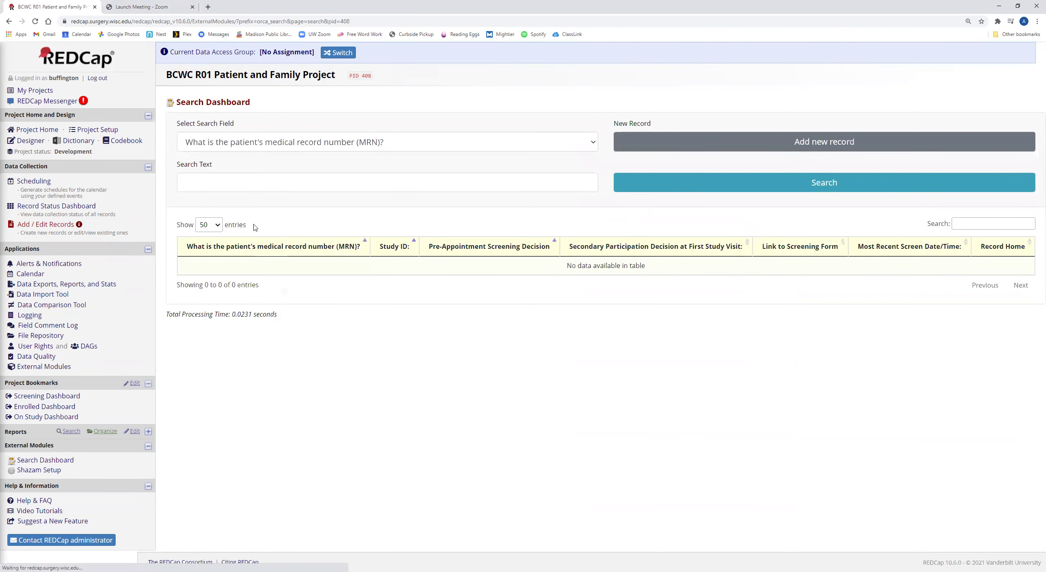
pyautogui.click(232, 183)
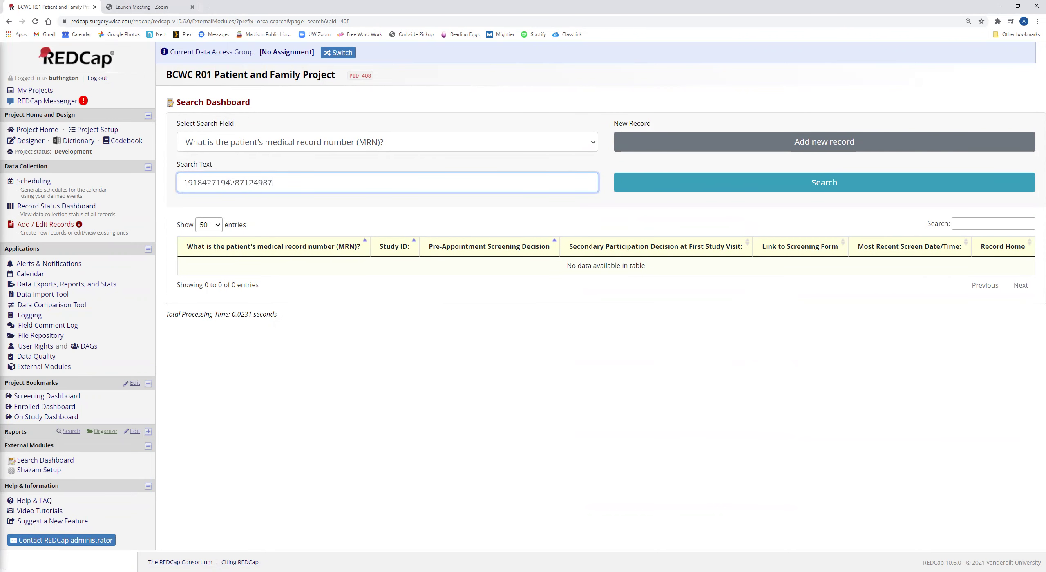
pyautogui.click(737, 182)
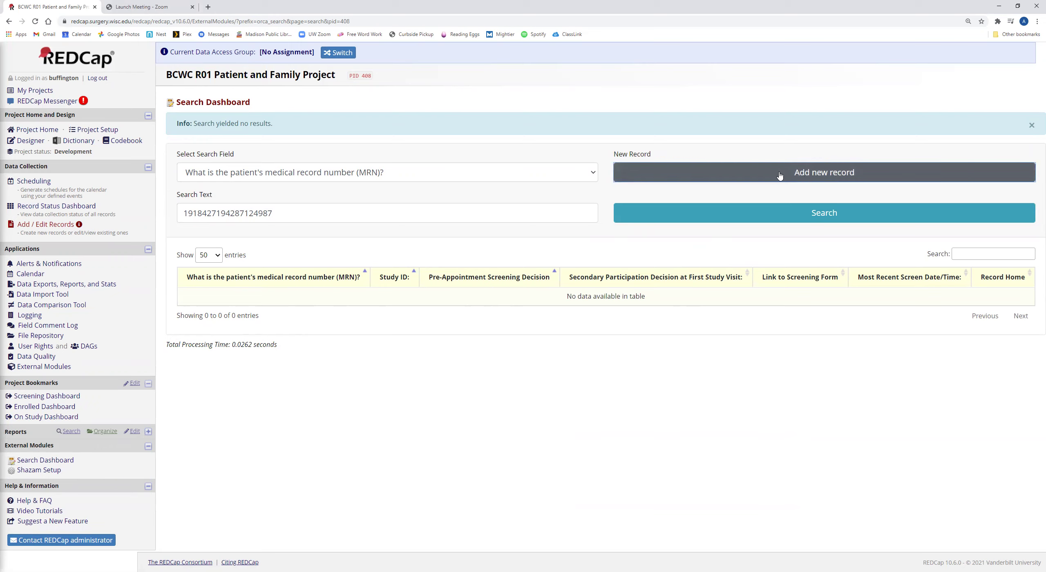
pyautogui.click(831, 178)
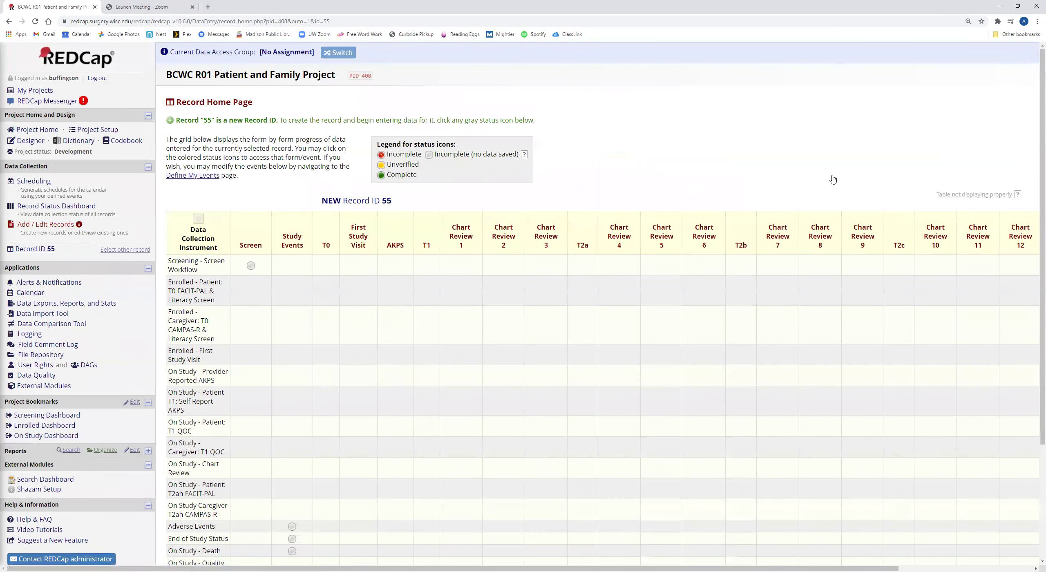
# Open the Screening - Screen Workflow form for record 55 and enter the patient's MRN.
pyautogui.click(251, 266)
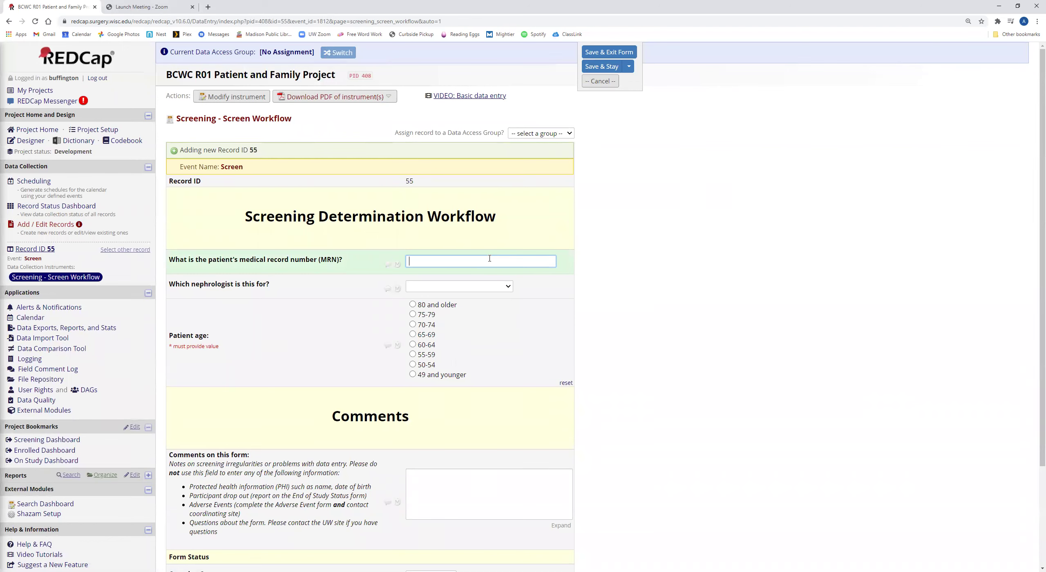
pyautogui.click(430, 187)
# Choose nephrologist N-04 and set the patient age to 70-74.
pyautogui.click(492, 286)
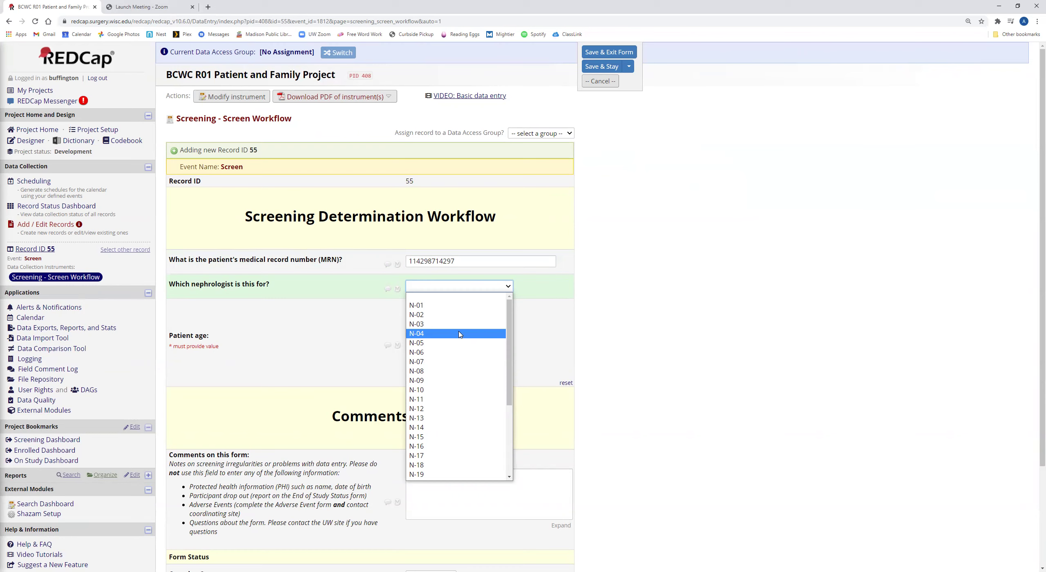
pyautogui.scroll(-3, 457, 355)
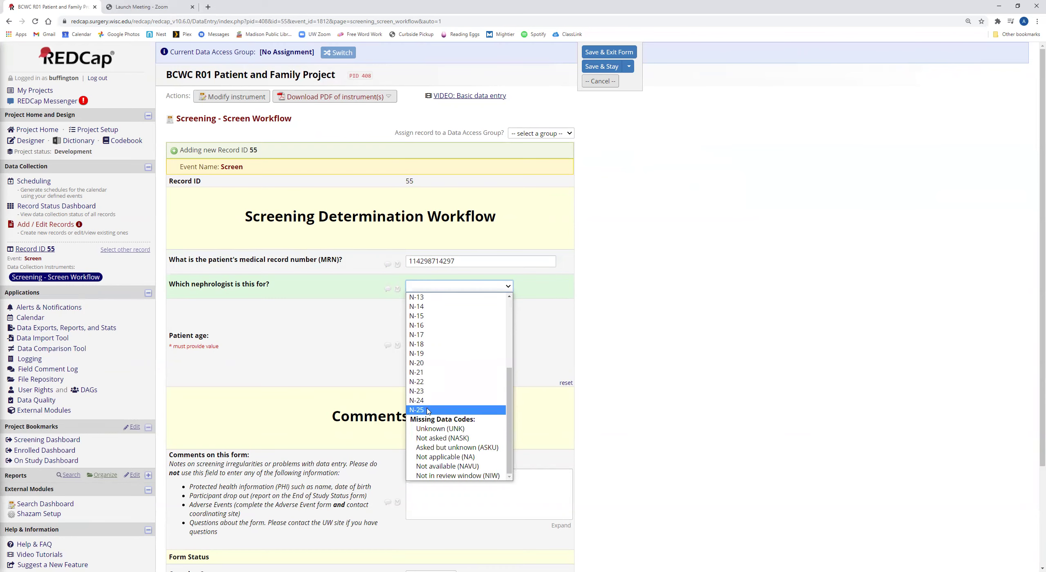
pyautogui.scroll(4, 428, 410)
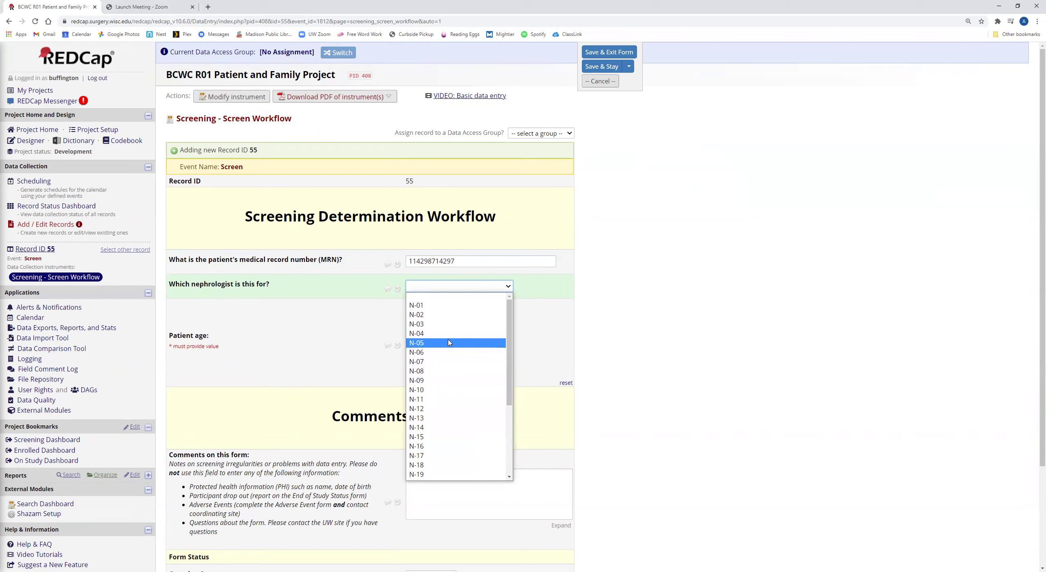
pyautogui.click(445, 333)
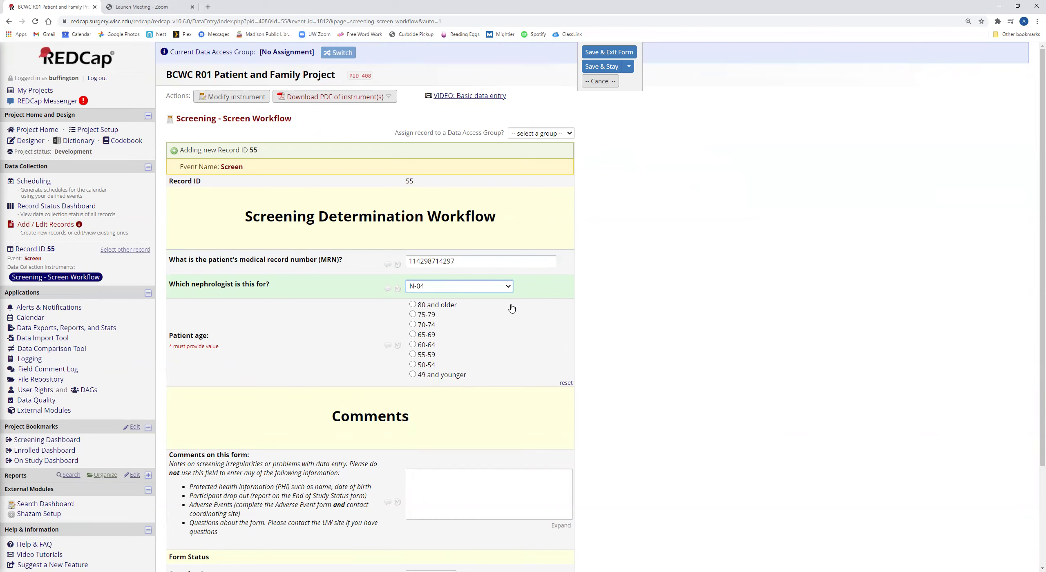
pyautogui.click(430, 325)
pyautogui.scroll(-2, 636, 335)
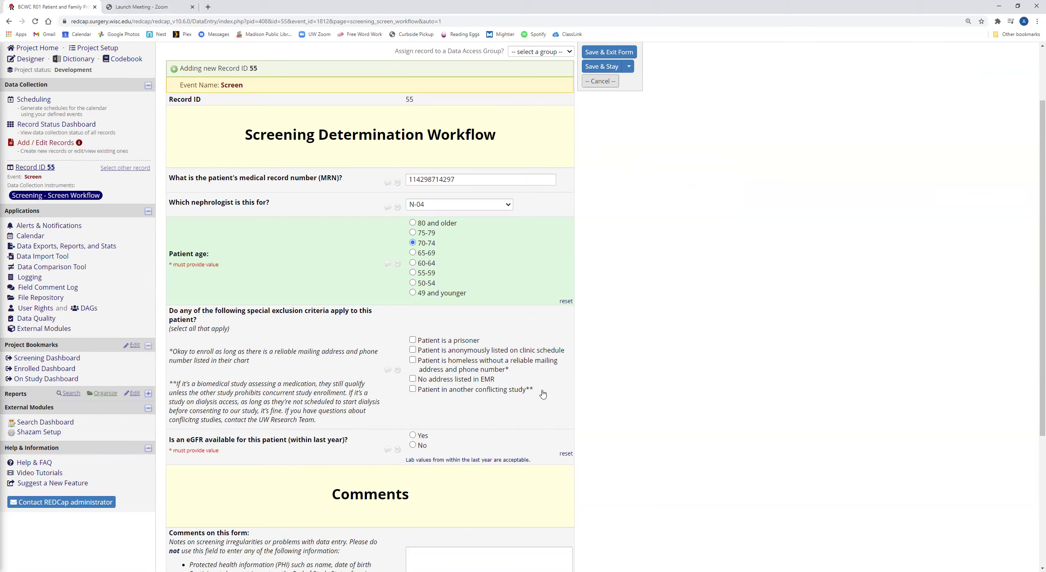
pyautogui.click(425, 342)
pyautogui.scroll(-1, 532, 420)
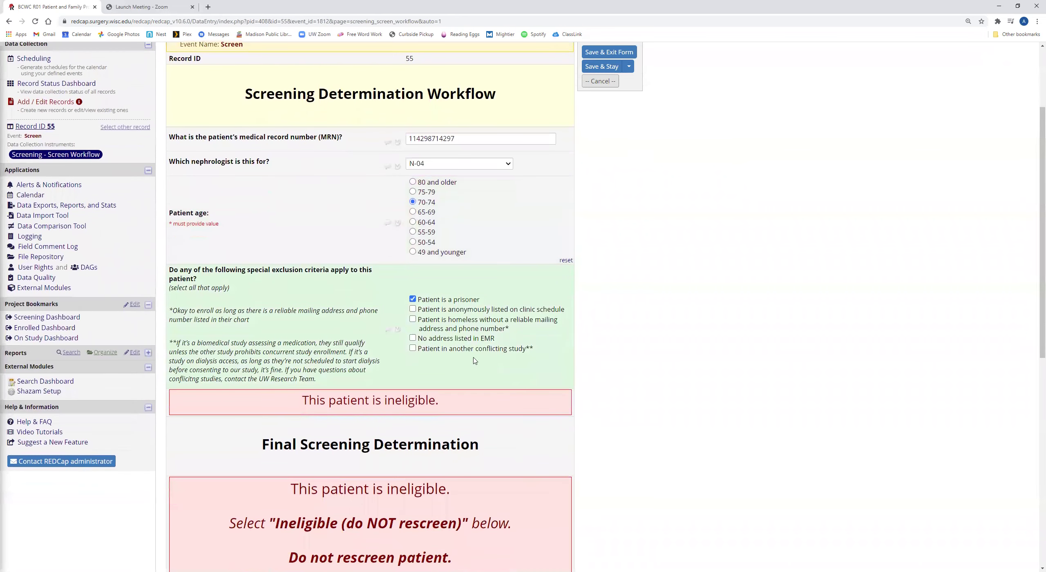
pyautogui.click(448, 301)
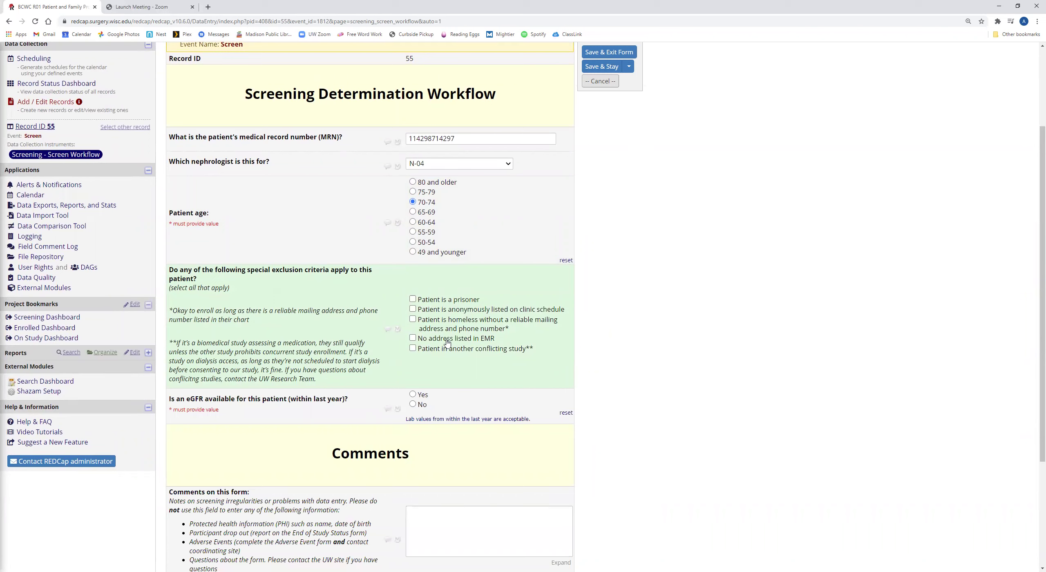
pyautogui.click(447, 339)
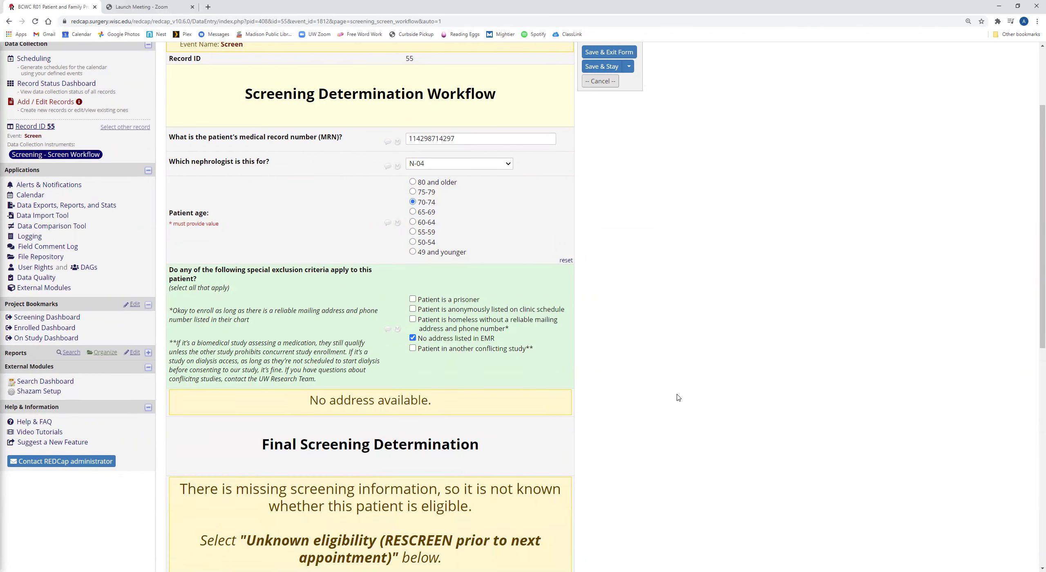
pyautogui.scroll(-1, 678, 397)
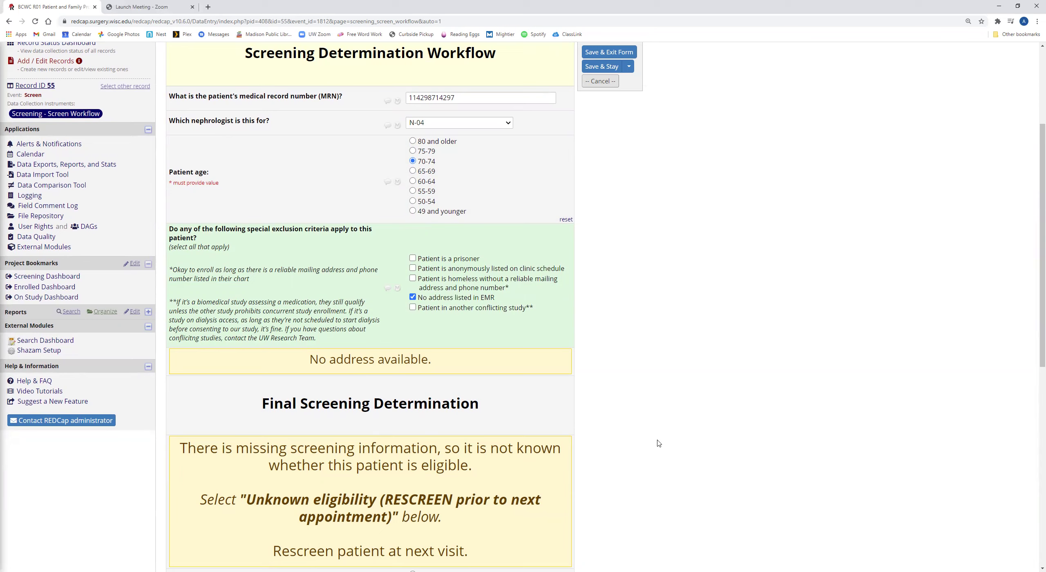
pyautogui.click(450, 298)
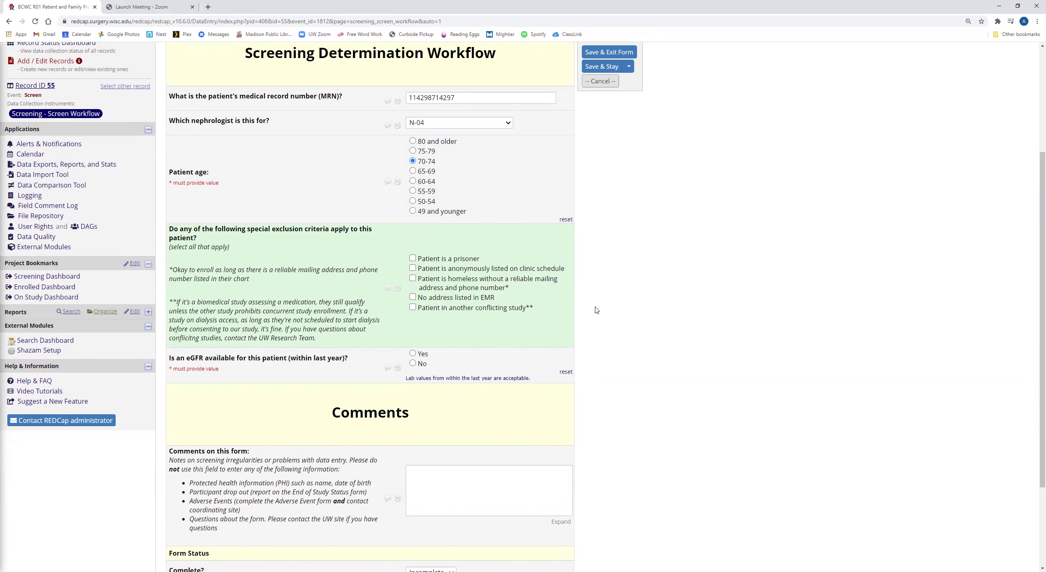
# Answer 'Yes' to eGFR available and place the cursor in the most recent eGFR box.
pyautogui.scroll(-1, 616, 311)
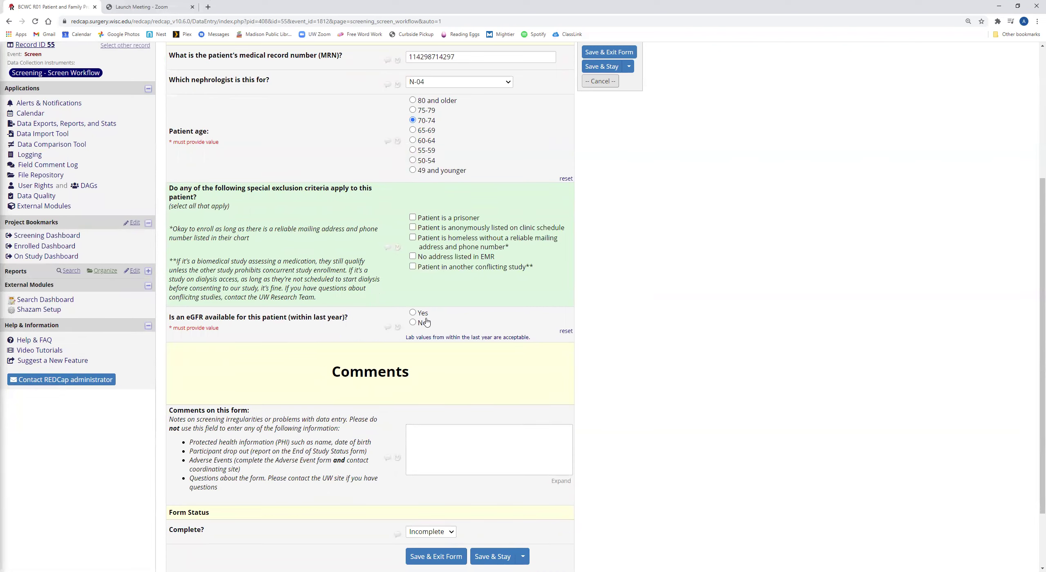
pyautogui.click(565, 331)
pyautogui.click(422, 323)
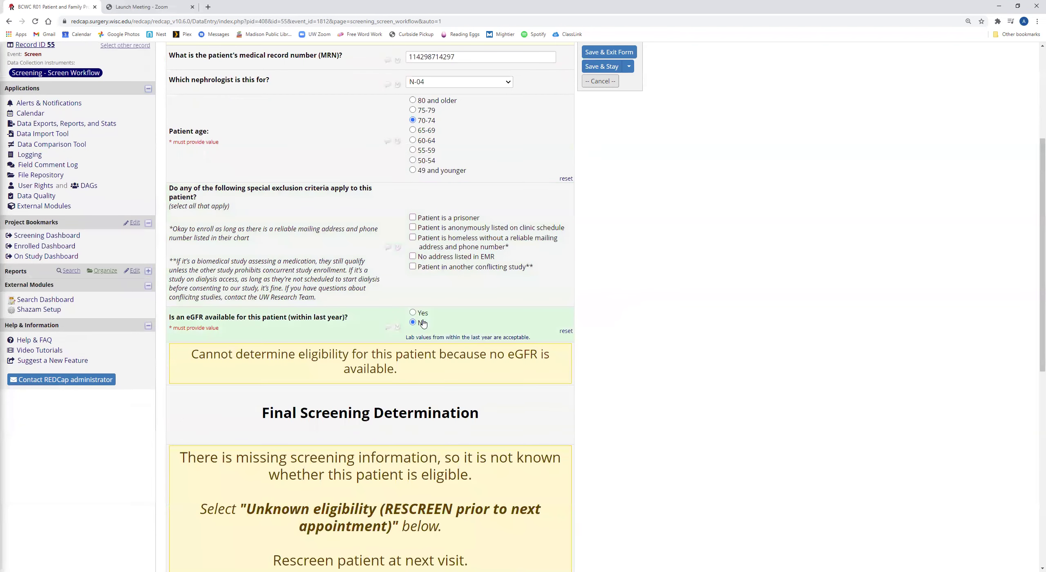
pyautogui.scroll(-2, 613, 329)
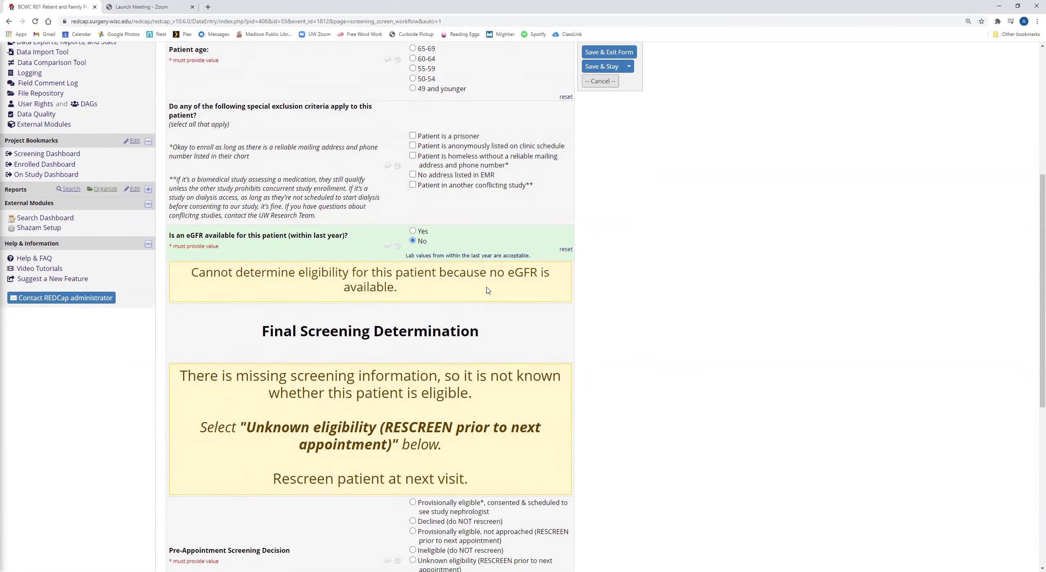
pyautogui.click(413, 231)
pyautogui.click(459, 273)
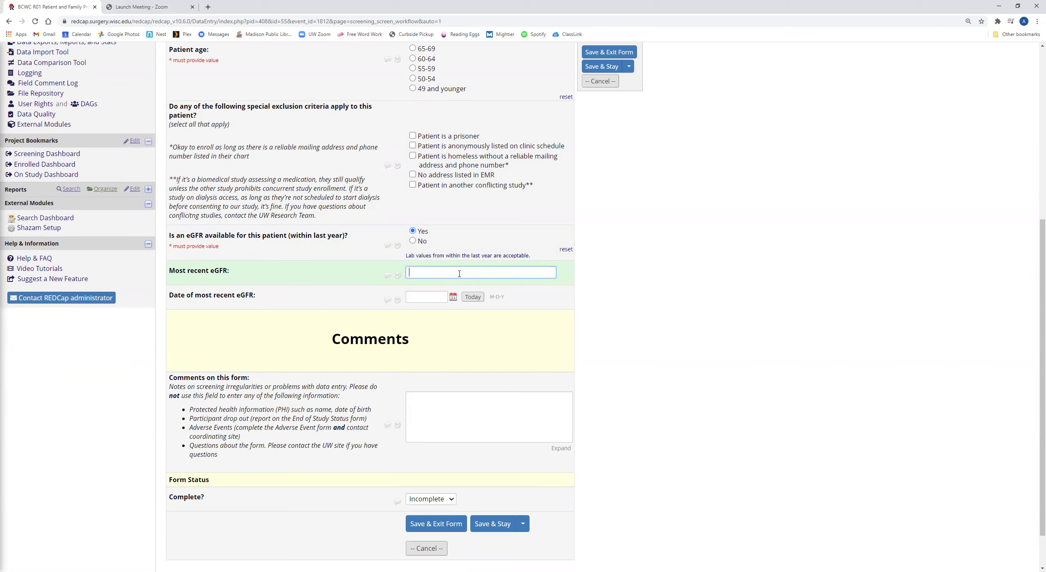
# Set the most recent eGFR value to 16.
pyautogui.write('7')
pyautogui.press('Tab')
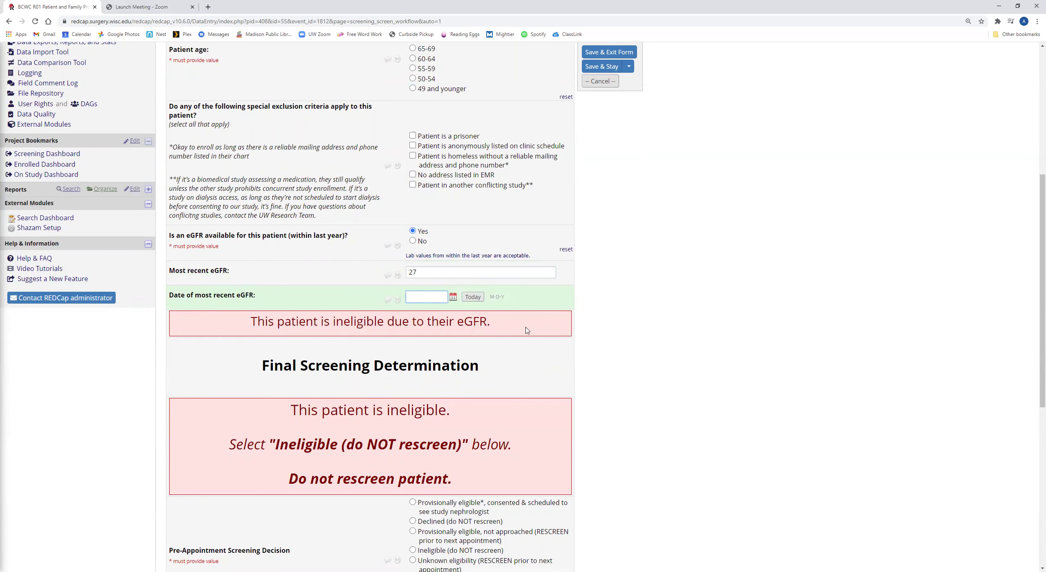
pyautogui.click(439, 269)
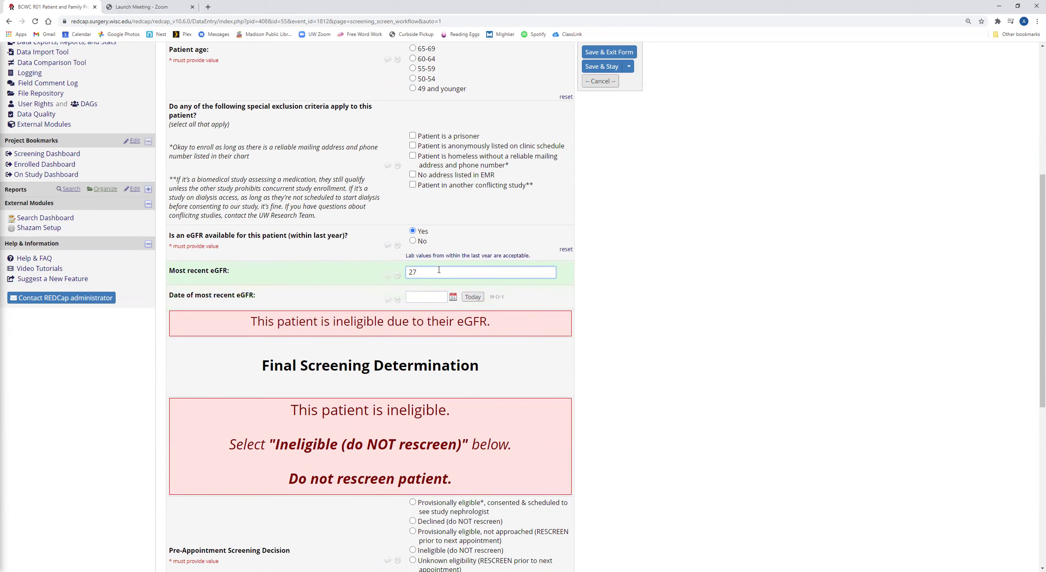
pyautogui.press('BackSpace')
pyautogui.press('BackSpace')
pyautogui.write('16')
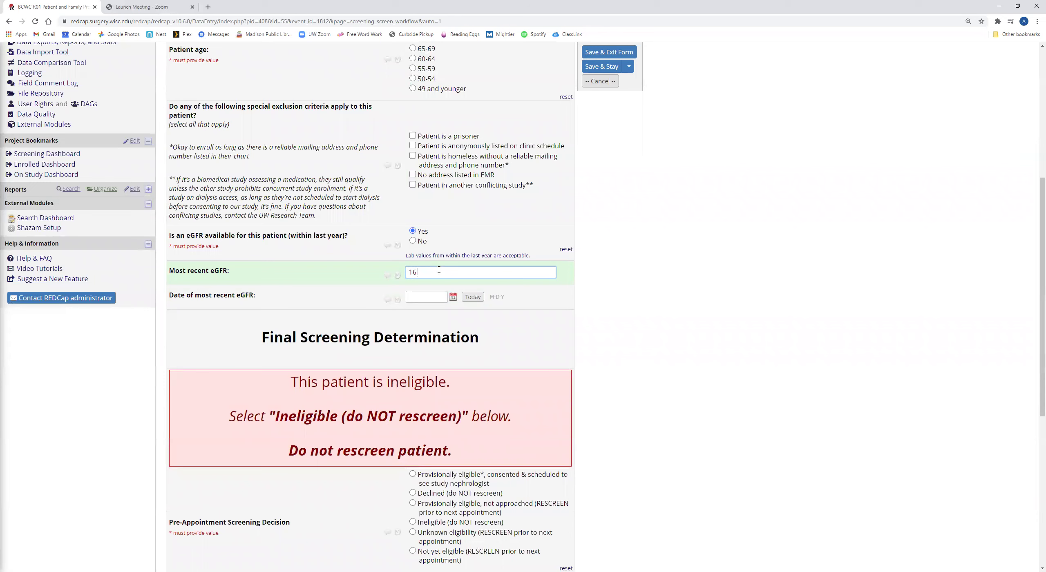
pyautogui.press('Tab')
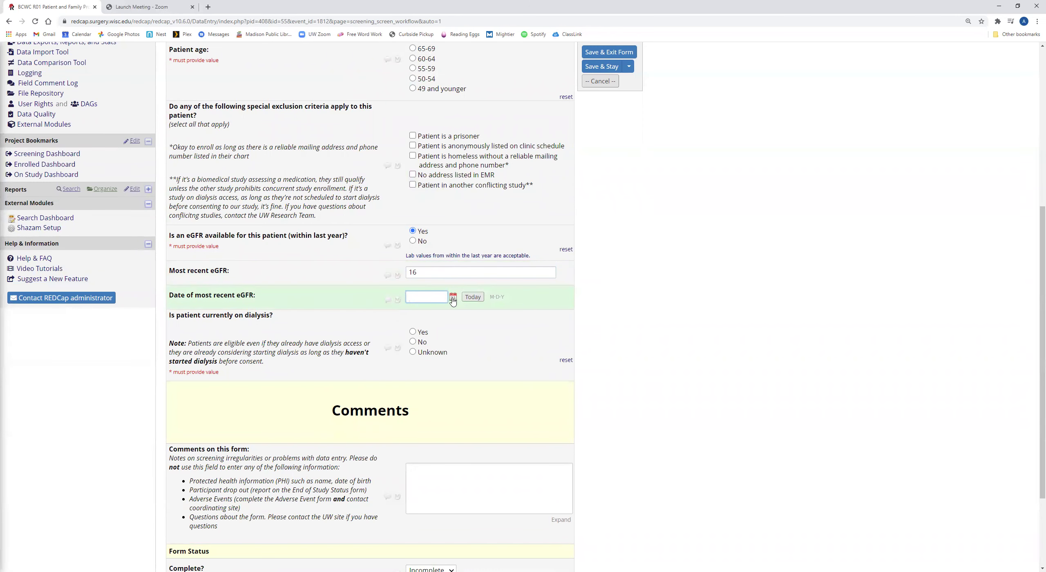
# Try candidate eGFR dates via the picker and typing, landing on 01-14-2019.
pyautogui.click(453, 300)
pyautogui.click(416, 317)
pyautogui.click(415, 313)
pyautogui.click(484, 346)
pyautogui.tripleClick(433, 298)
pyautogui.write('01-14-2021')
pyautogui.click(440, 297)
pyautogui.press('BackSpace')
pyautogui.press('BackSpace')
pyautogui.write('19')
pyautogui.press('Tab')
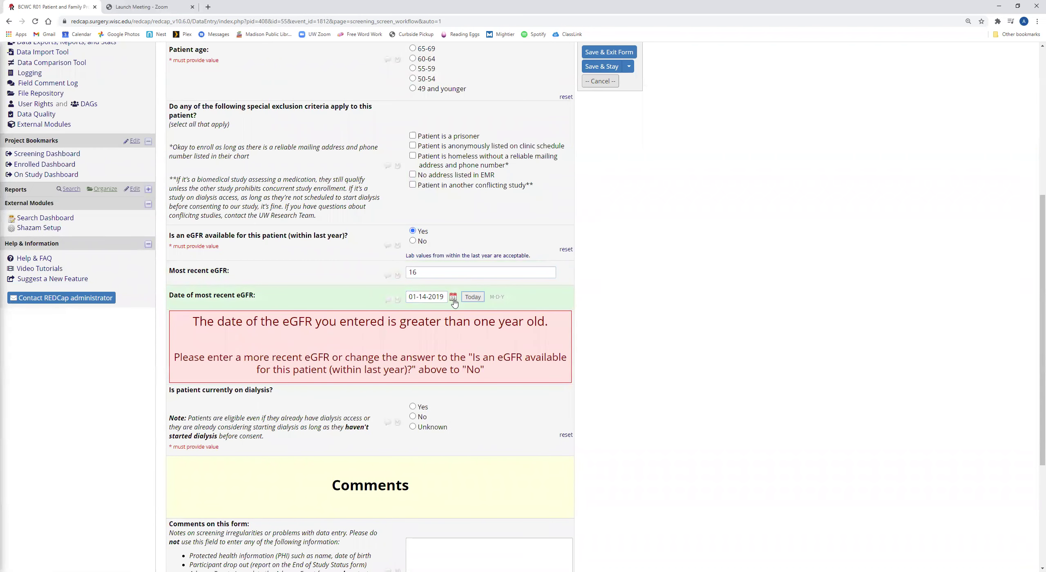
# Correct the eGFR date to 12-07-2020 from the calendar, clearing the old-date warning.
pyautogui.click(452, 297)
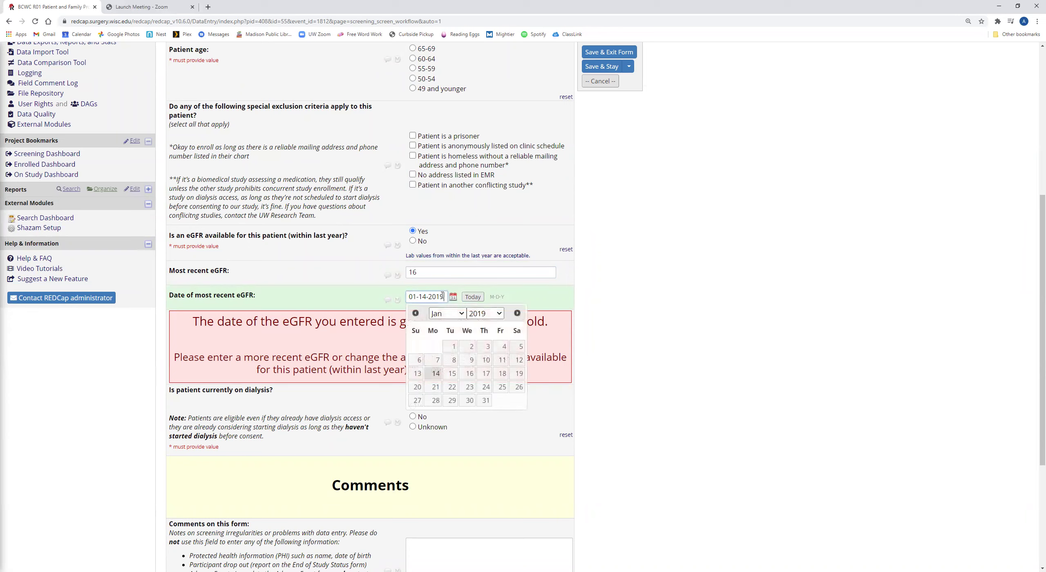
pyautogui.press('BackSpace')
pyautogui.press('BackSpace')
pyautogui.write('21')
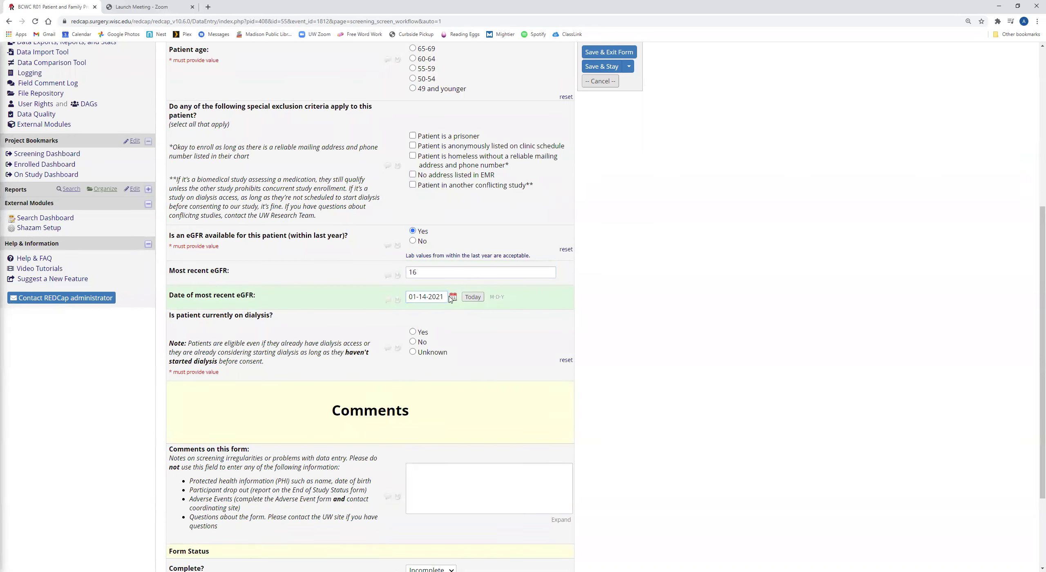
pyautogui.click(452, 296)
pyautogui.click(428, 358)
pyautogui.scroll(-1, 637, 322)
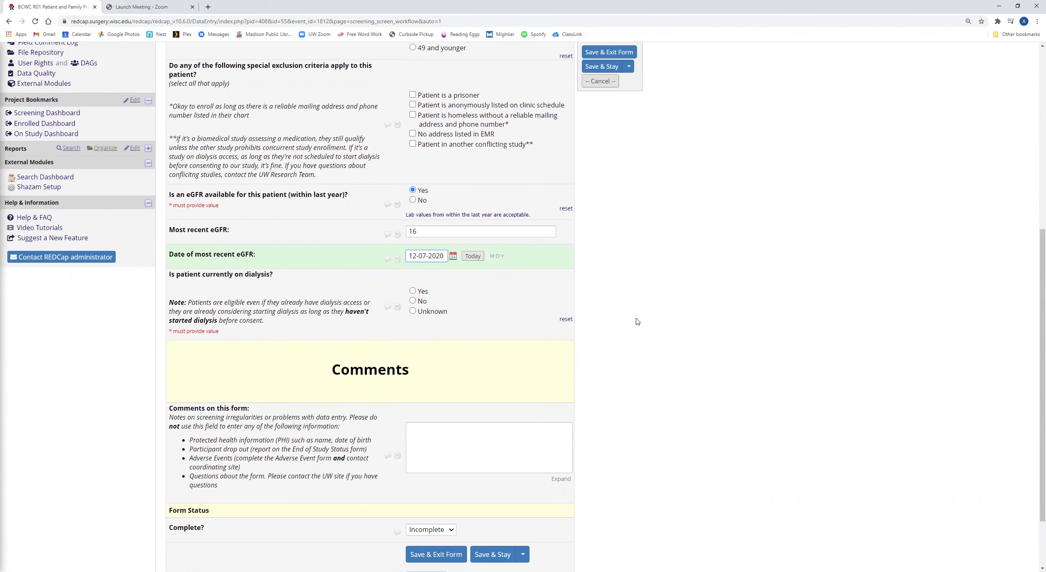
# Answer 'No' to whether the patient is currently on dialysis.
pyautogui.click(421, 293)
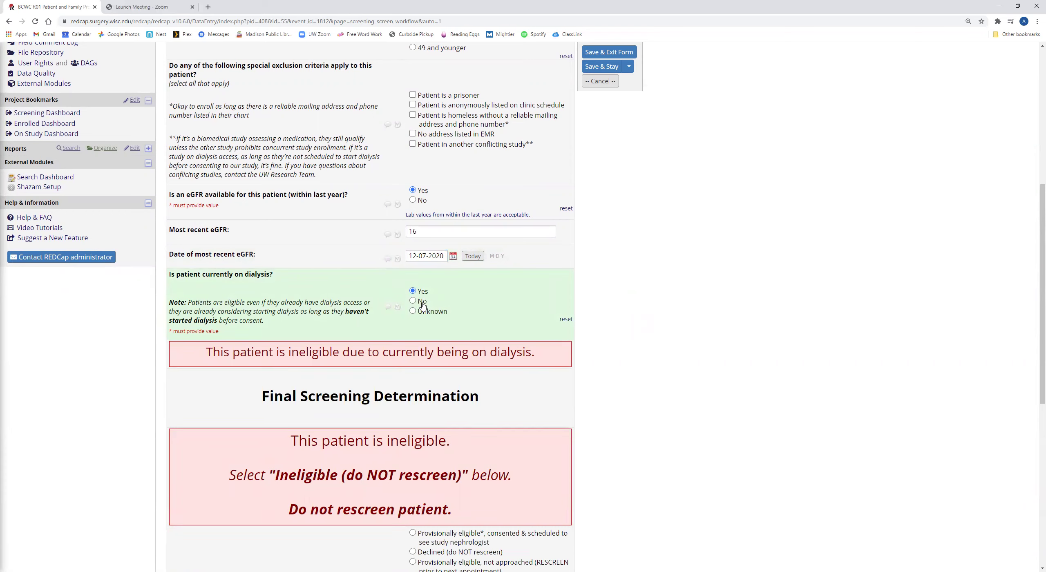
pyautogui.click(424, 312)
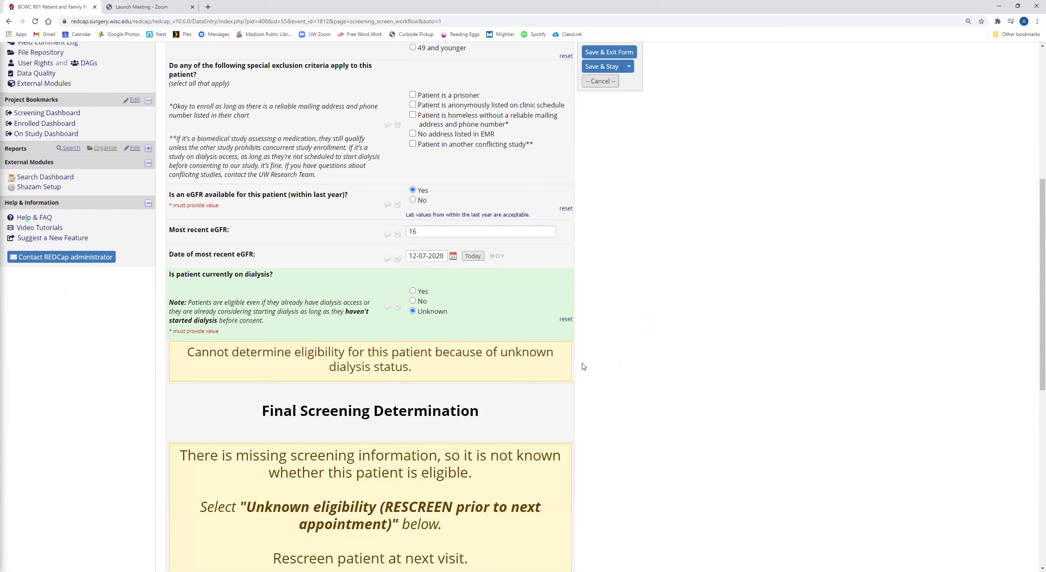
pyautogui.scroll(-1, 679, 369)
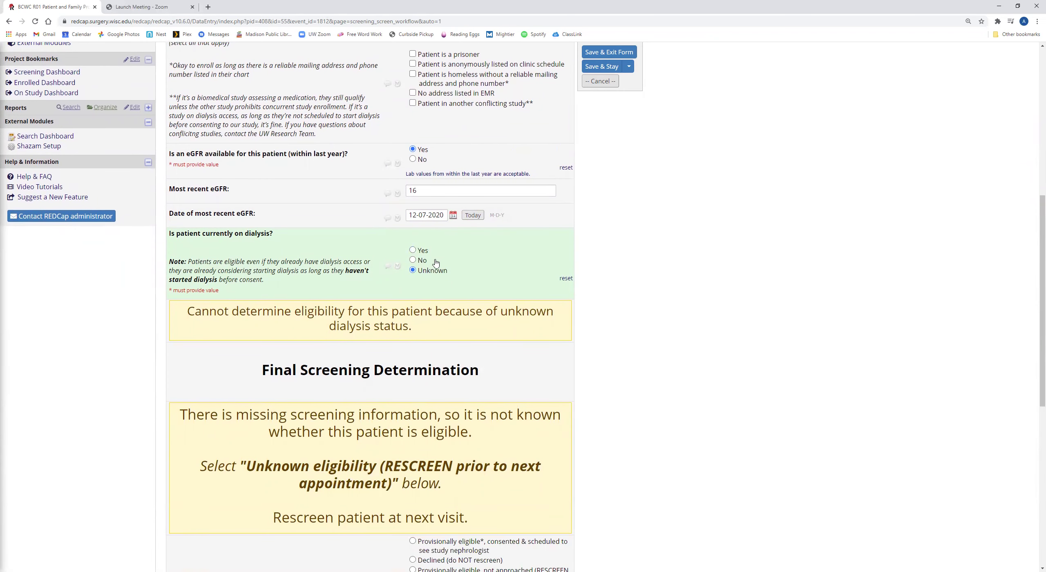
pyautogui.click(421, 262)
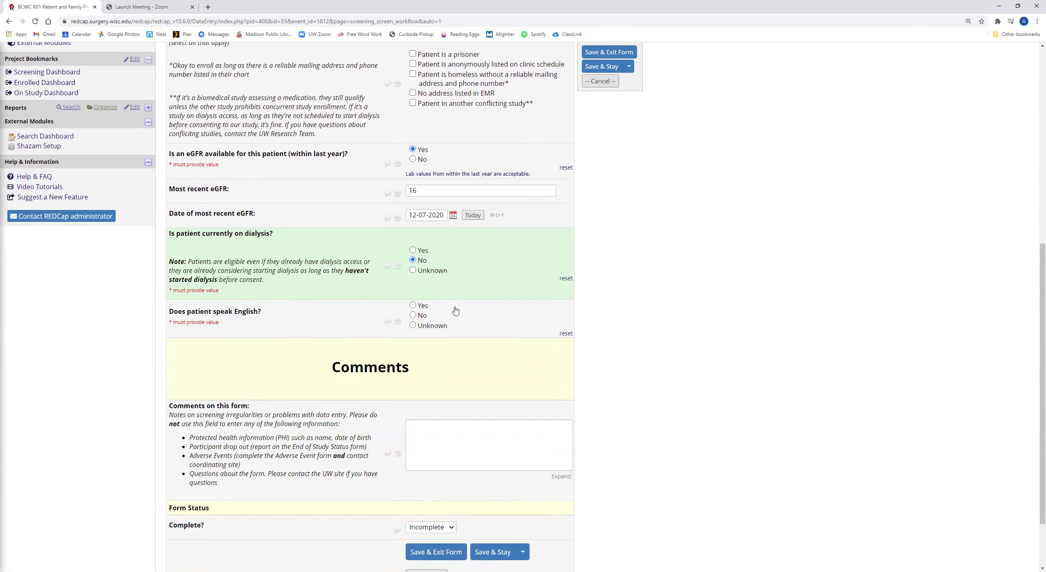
# Answer 'Yes' to whether the patient speaks English.
pyautogui.click(437, 327)
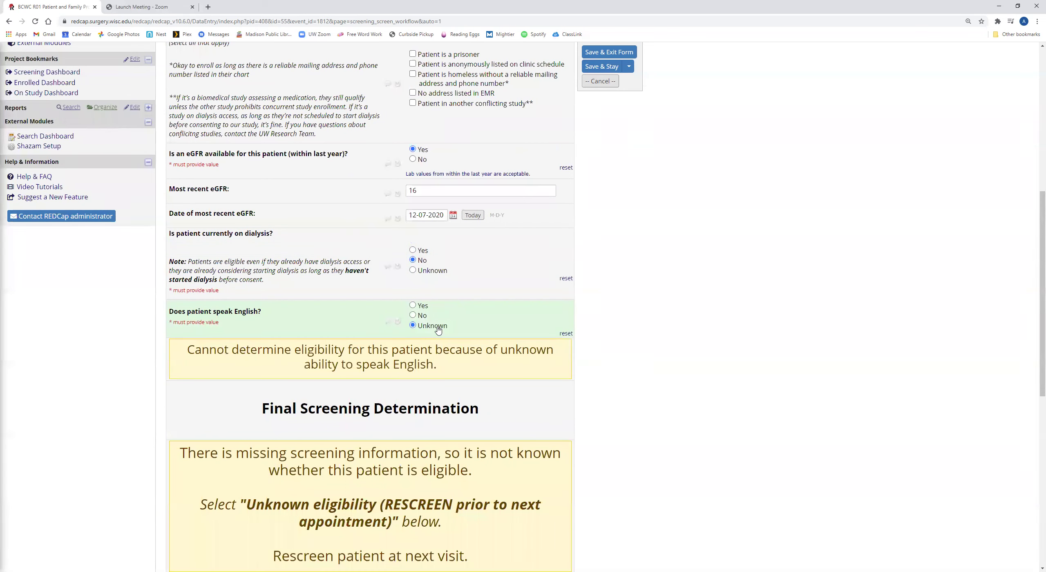
pyautogui.click(413, 315)
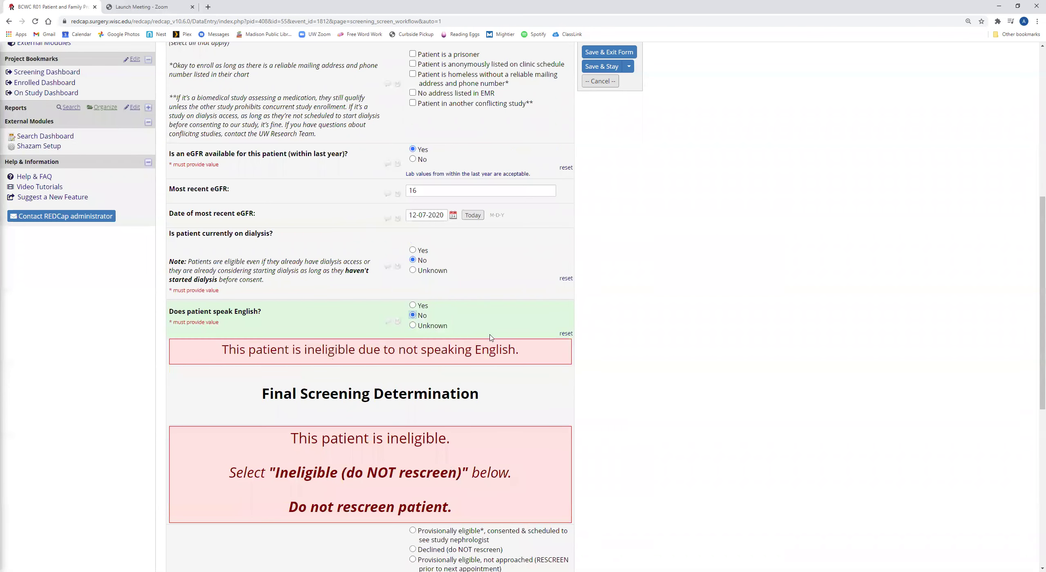
pyautogui.click(413, 306)
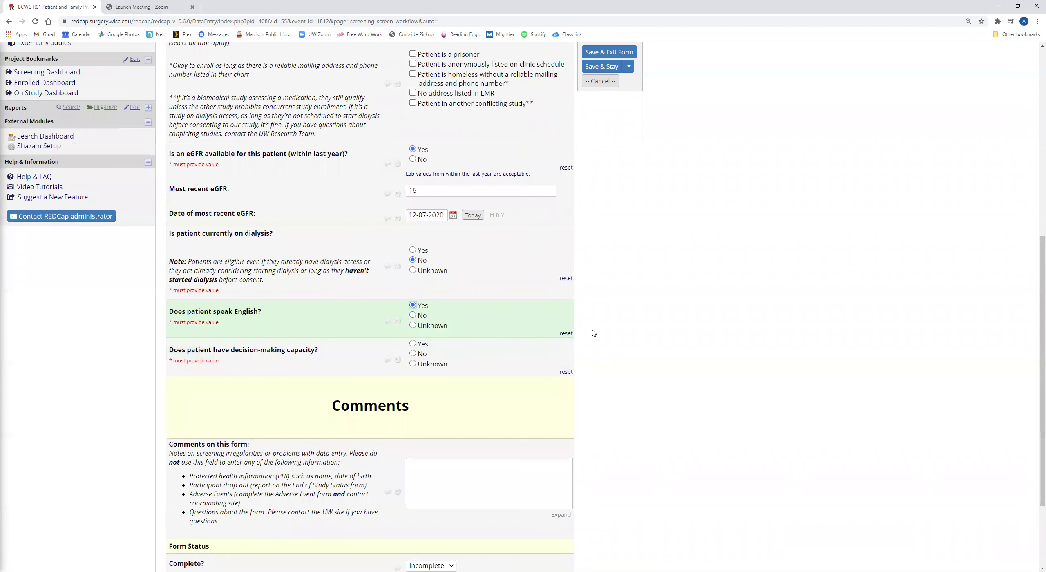
pyautogui.scroll(-1, 594, 333)
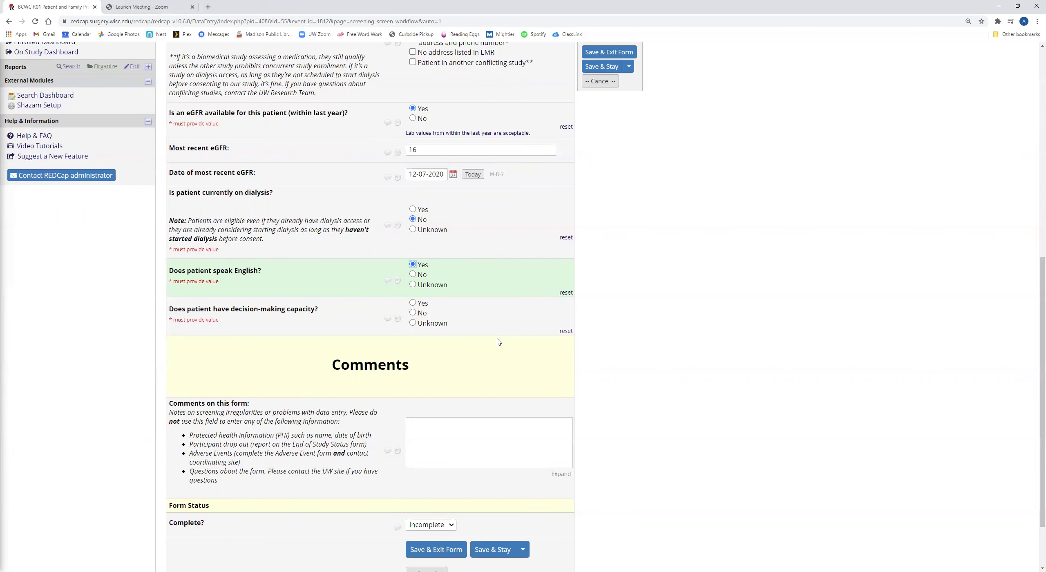
# Answer 'Yes' for decision-making capacity and read the serum albumin help text.
pyautogui.click(412, 303)
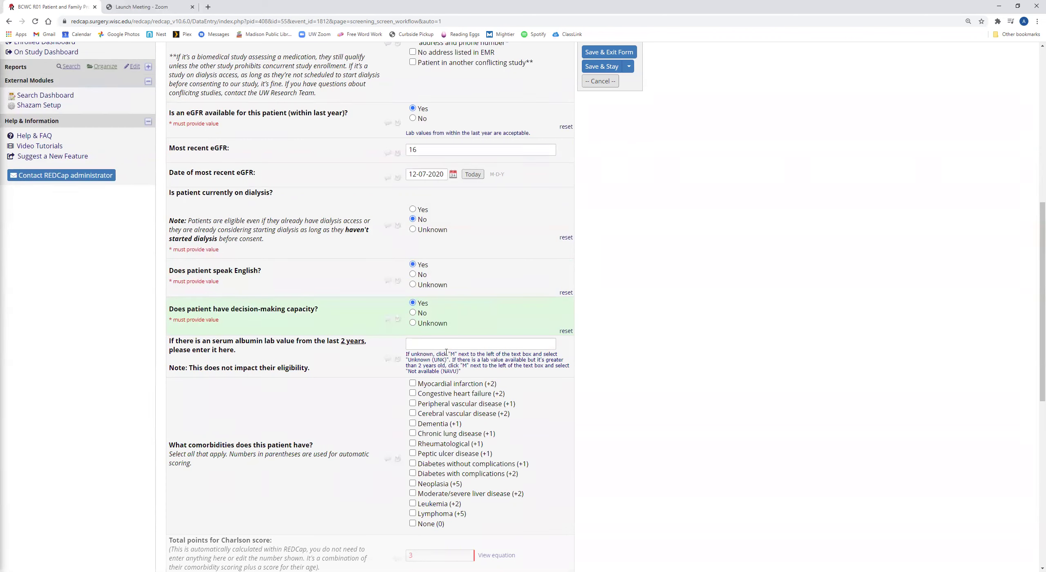
pyautogui.moveTo(467, 376); pyautogui.dragTo(413, 354)
# Mark serum albumin as Not available (NAVU) and check Peptic ulcer disease, giving Charlson score 4.
pyautogui.click(471, 363)
pyautogui.click(397, 360)
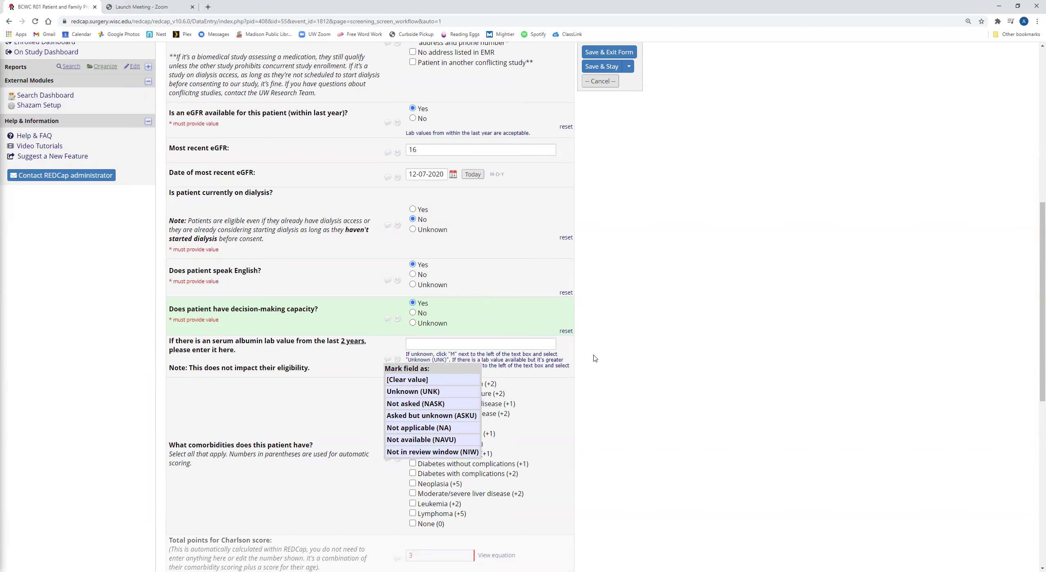
pyautogui.click(454, 344)
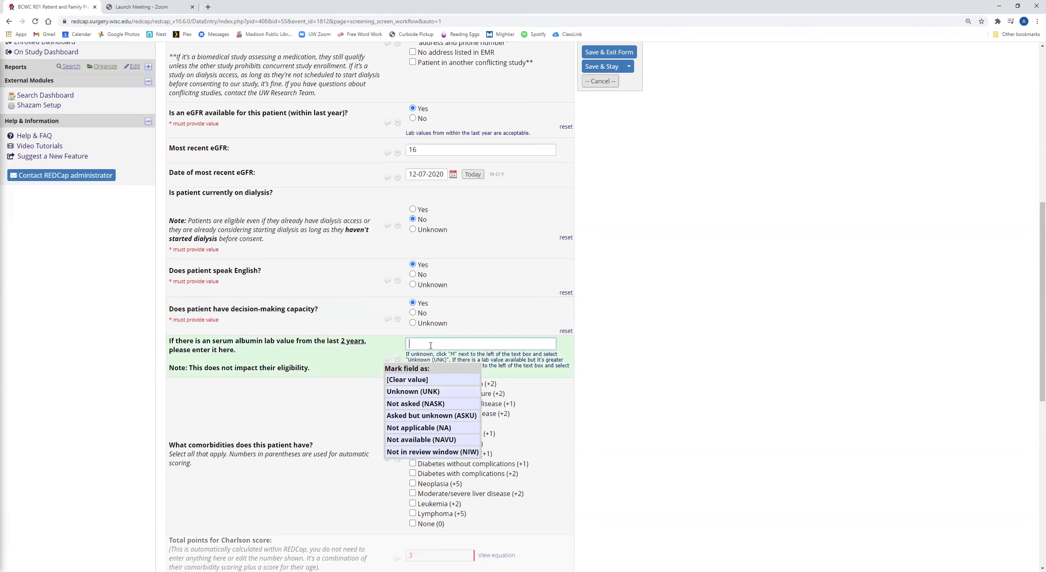
pyautogui.click(308, 406)
pyautogui.scroll(-2, 532, 411)
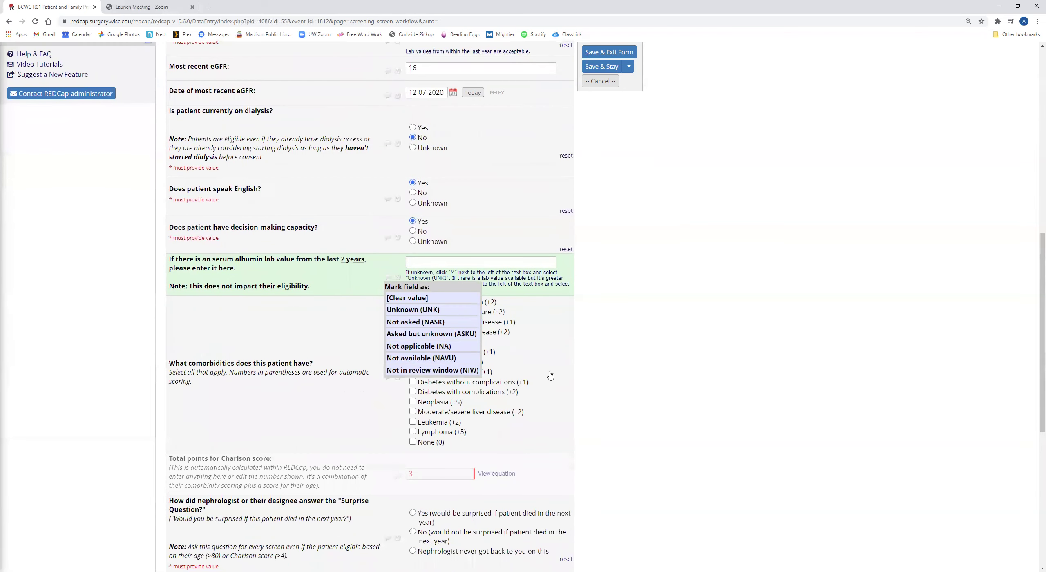
pyautogui.click(435, 358)
pyautogui.scroll(-1, 535, 347)
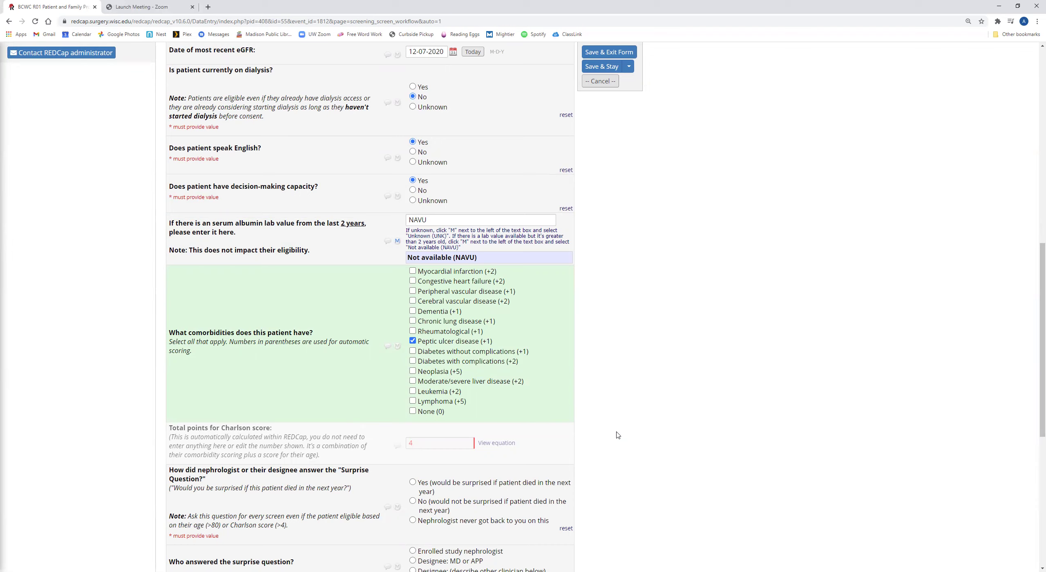
# Check Chronic lung disease, Diabetes with complications and Cerebral vascular disease for a Charlson score of 9.
pyautogui.click(467, 325)
pyautogui.click(462, 363)
pyautogui.doubleClick(446, 361)
pyautogui.scroll(-2, 611, 367)
pyautogui.scroll(-1, 611, 367)
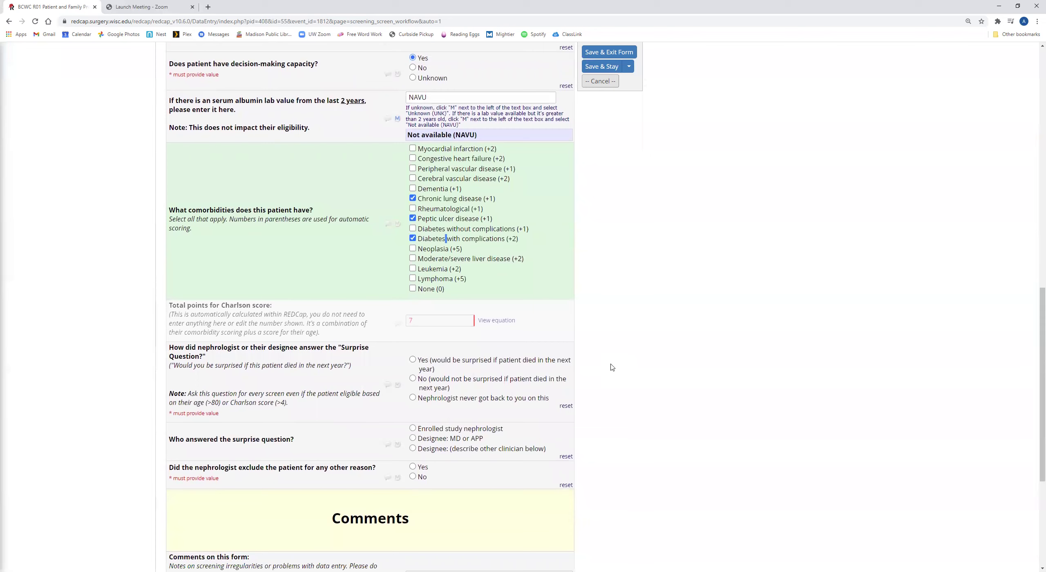
pyautogui.press('Tab')
pyautogui.click(434, 180)
pyautogui.scroll(-1, 521, 342)
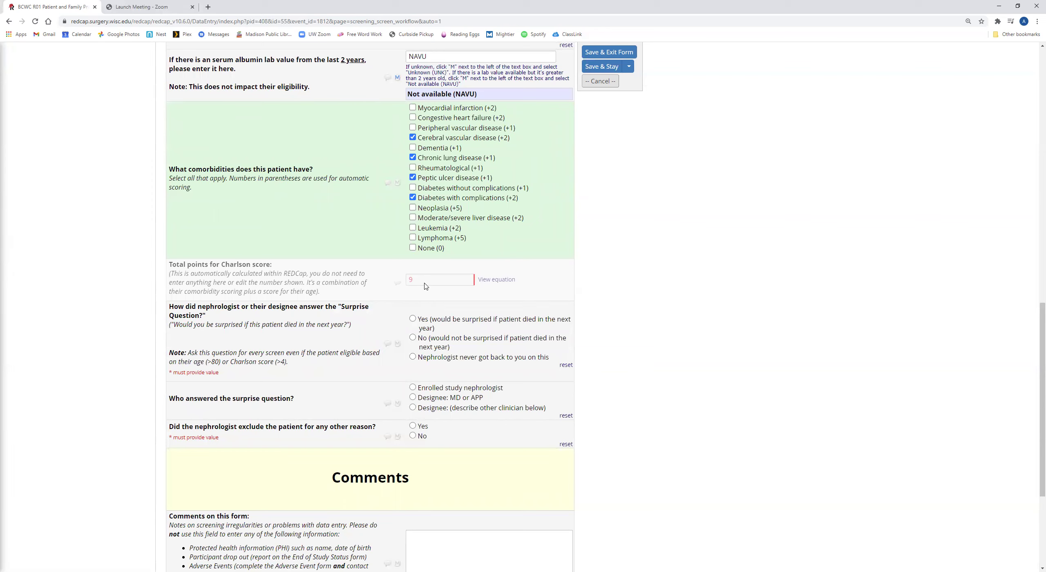
# Answer the surprise question 'Yes' and mark the enrolled study nephrologist as the answerer.
pyautogui.click(424, 321)
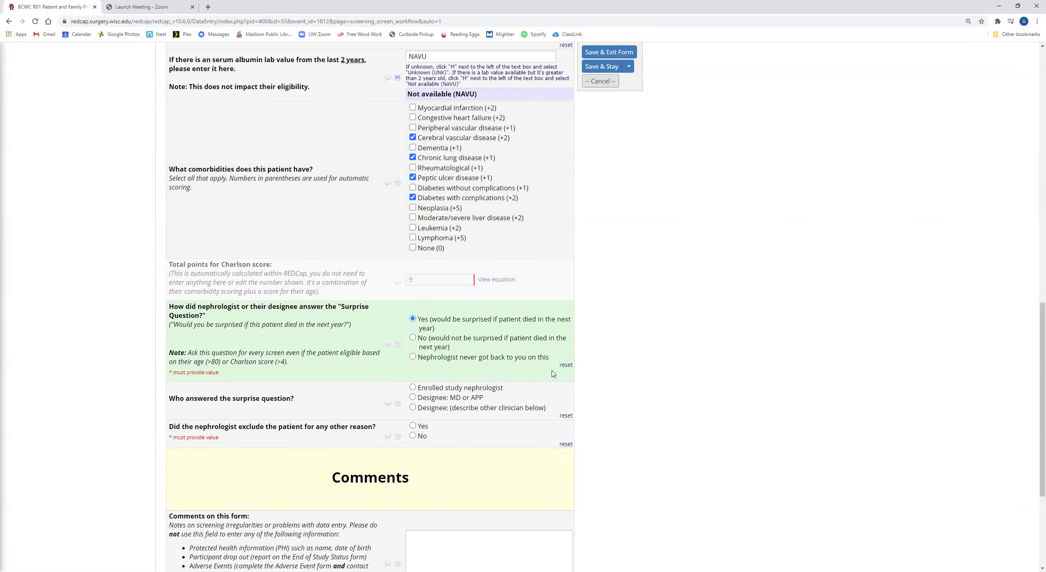
pyautogui.scroll(-1, 590, 390)
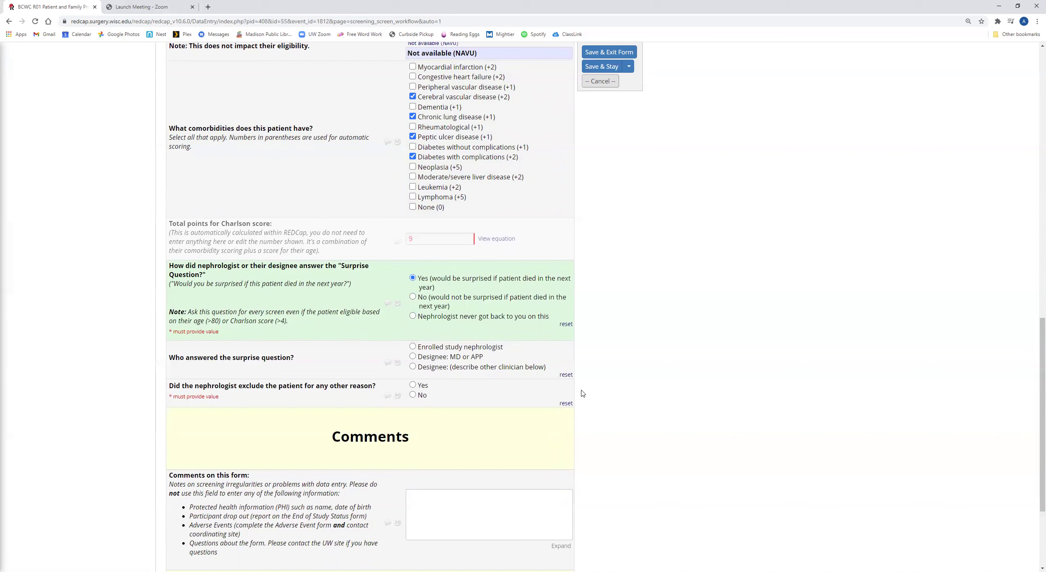
pyautogui.click(458, 347)
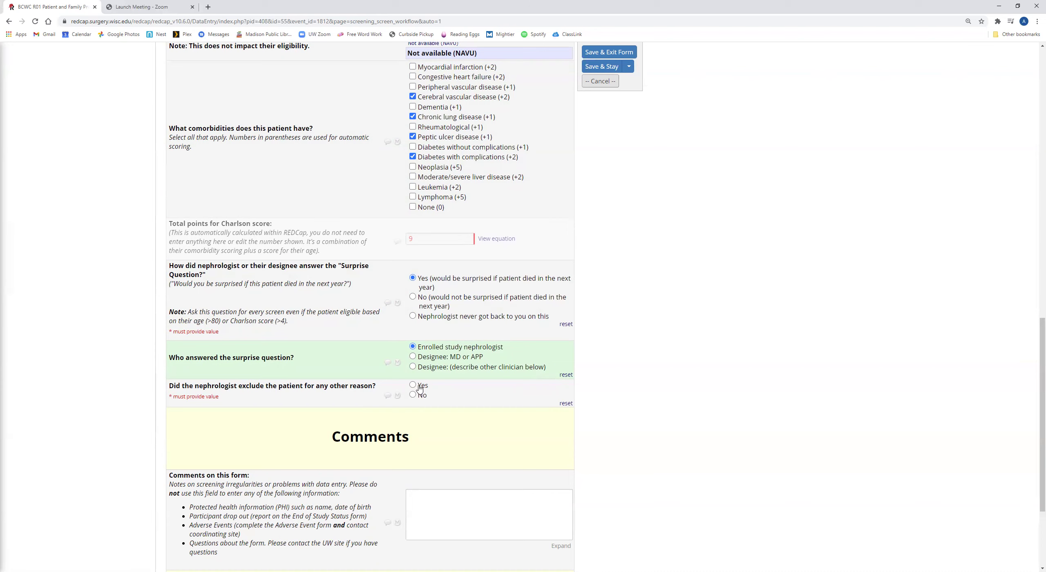
# After briefly trying 'Yes' and 'Other', answer 'No' to the nephrologist's other-reason exclusion question.
pyautogui.click(420, 388)
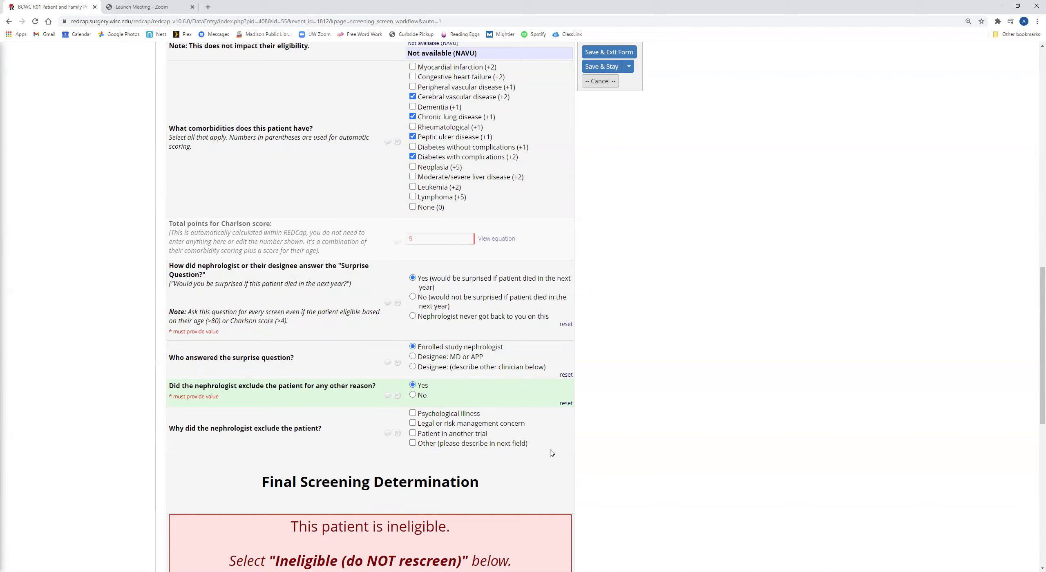
pyautogui.doubleClick(428, 450)
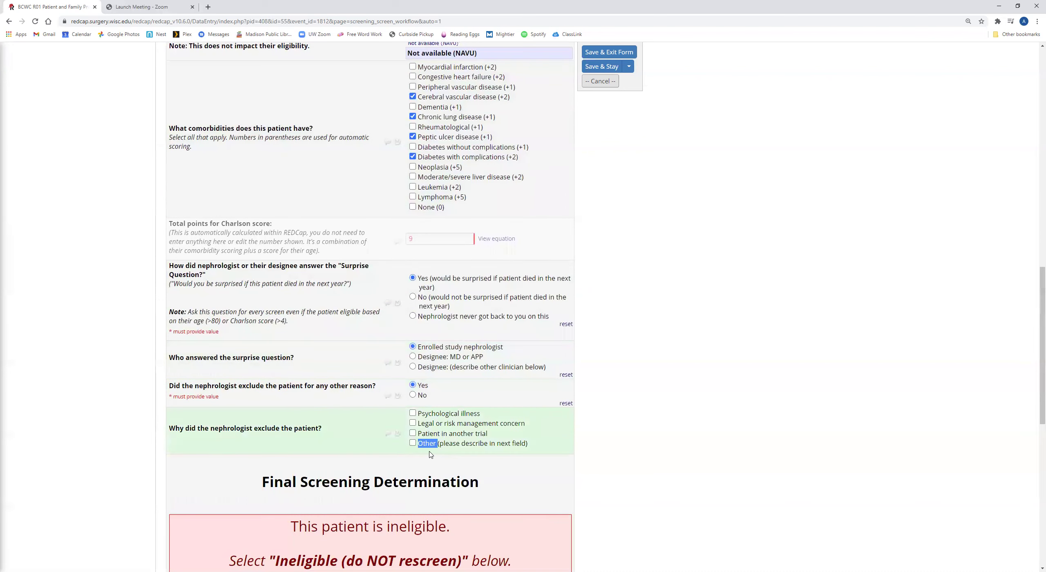
pyautogui.click(417, 445)
pyautogui.click(415, 444)
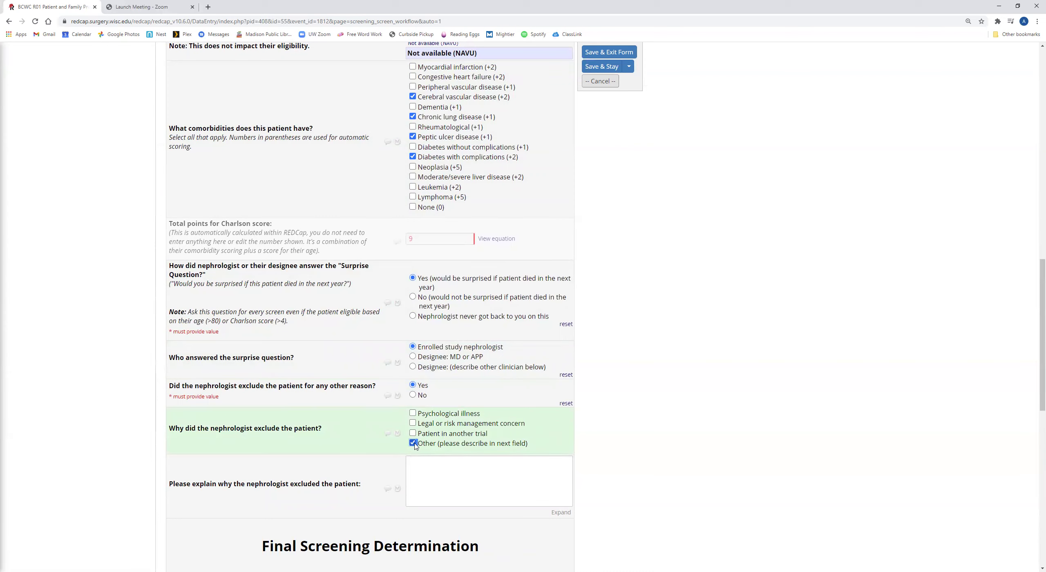
pyautogui.click(413, 443)
pyautogui.click(416, 398)
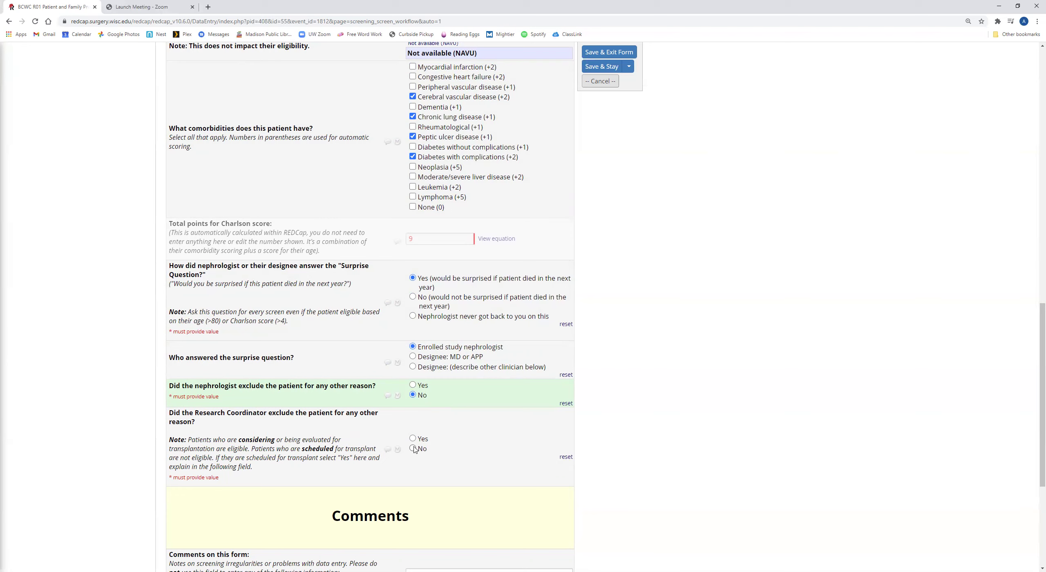
# Answer 'No' to the Research Coordinator exclusion question, making the final determination eligible.
pyautogui.click(413, 448)
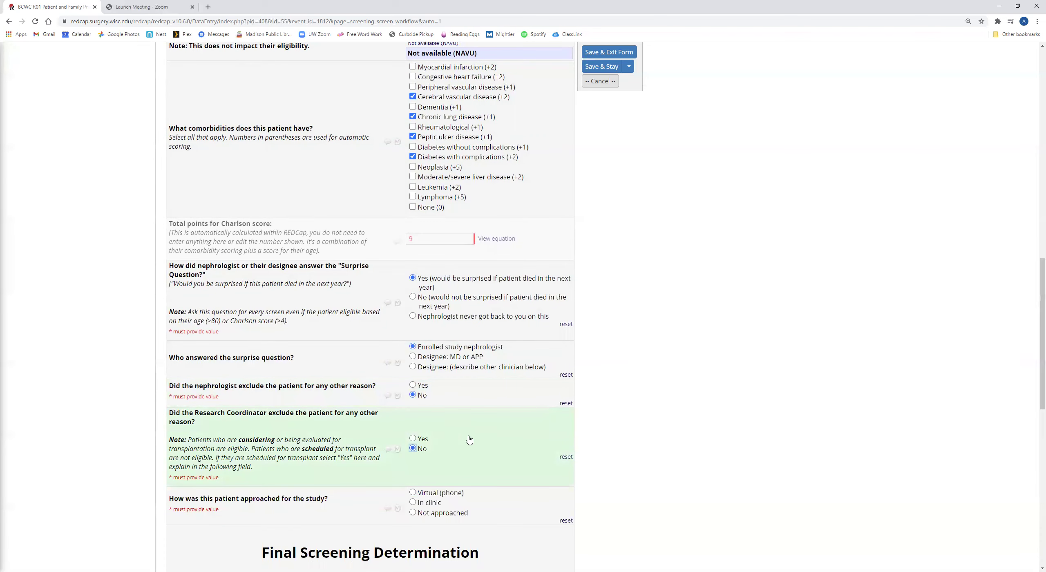
pyautogui.scroll(-3, 531, 454)
pyautogui.scroll(-3, 550, 456)
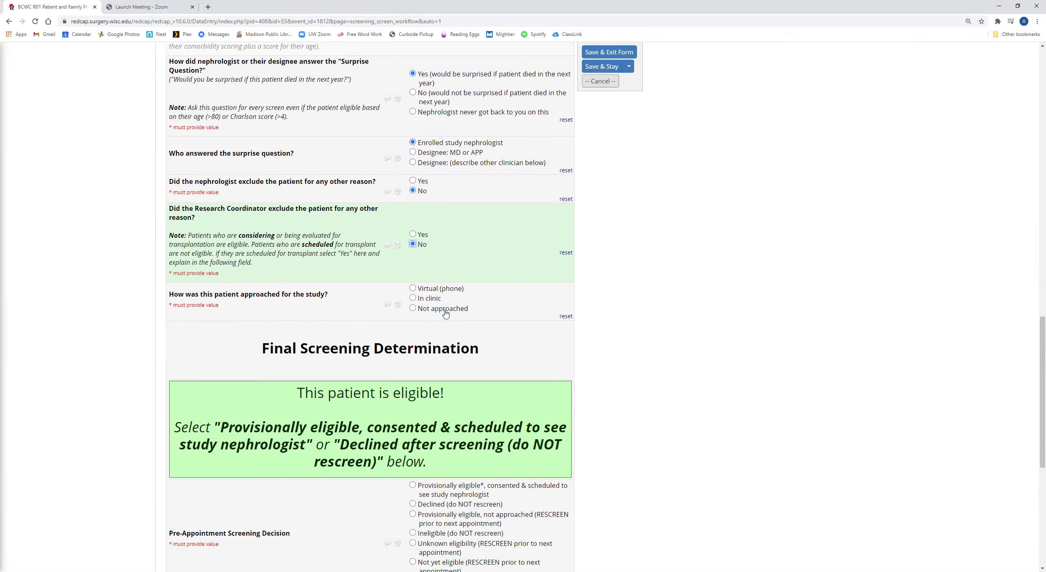
# Set the approach method to 'Virtual (phone)' after trying 'Not approached' and 'Other'.
pyautogui.click(445, 312)
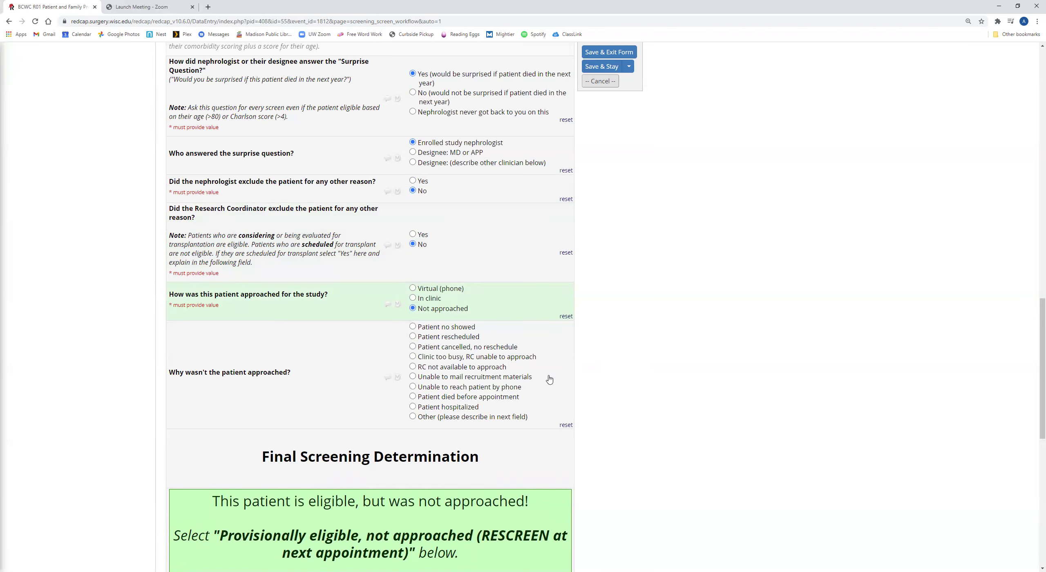
pyautogui.click(414, 417)
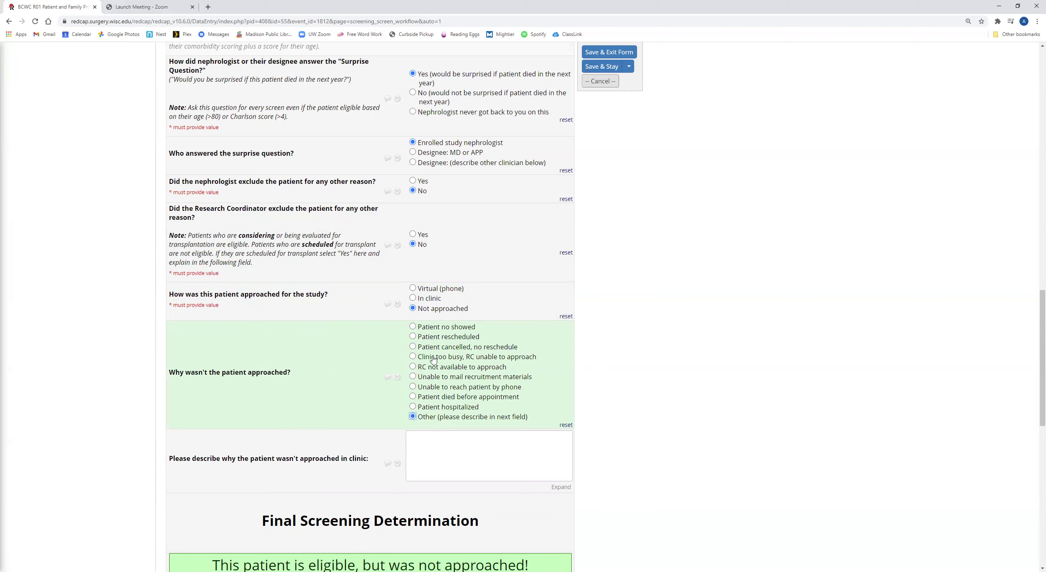
pyautogui.click(430, 299)
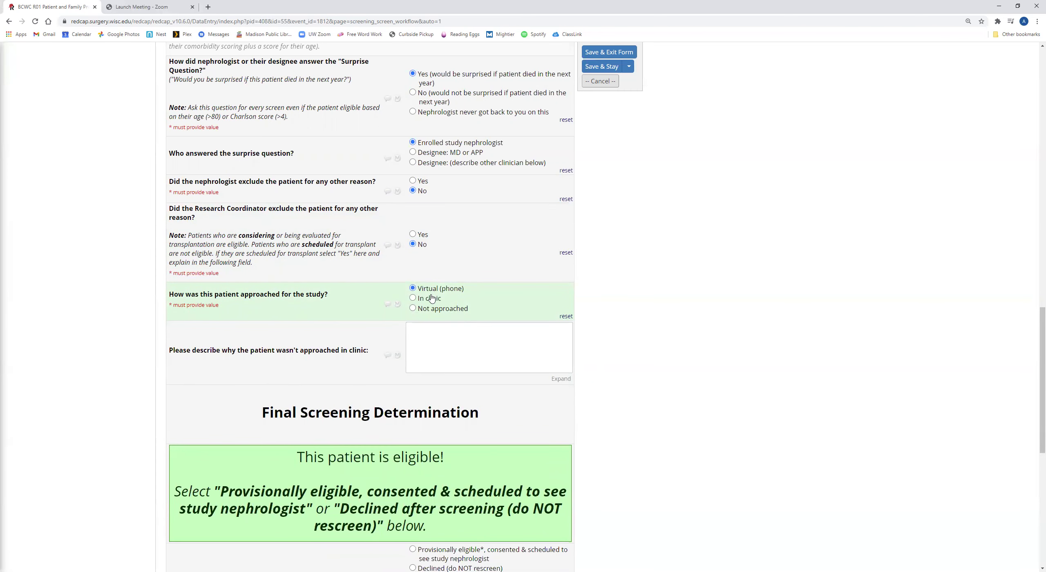
pyautogui.scroll(-2, 543, 345)
pyautogui.scroll(-5, 571, 361)
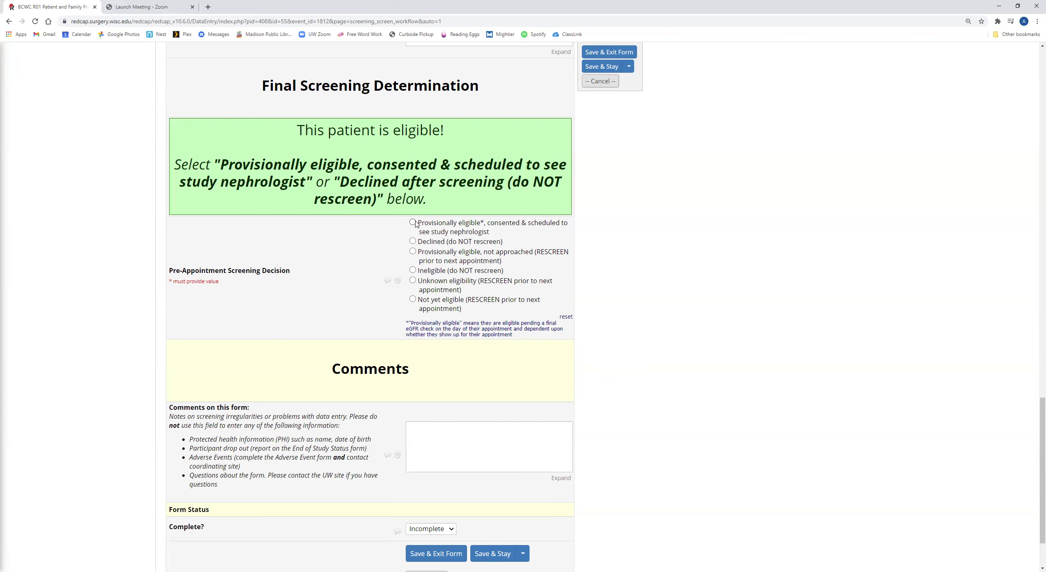
# Choose 'Provisionally eligible*, consented & scheduled to see study nephrologist' as the Pre-Appointment Screening Decision.
pyautogui.click(413, 222)
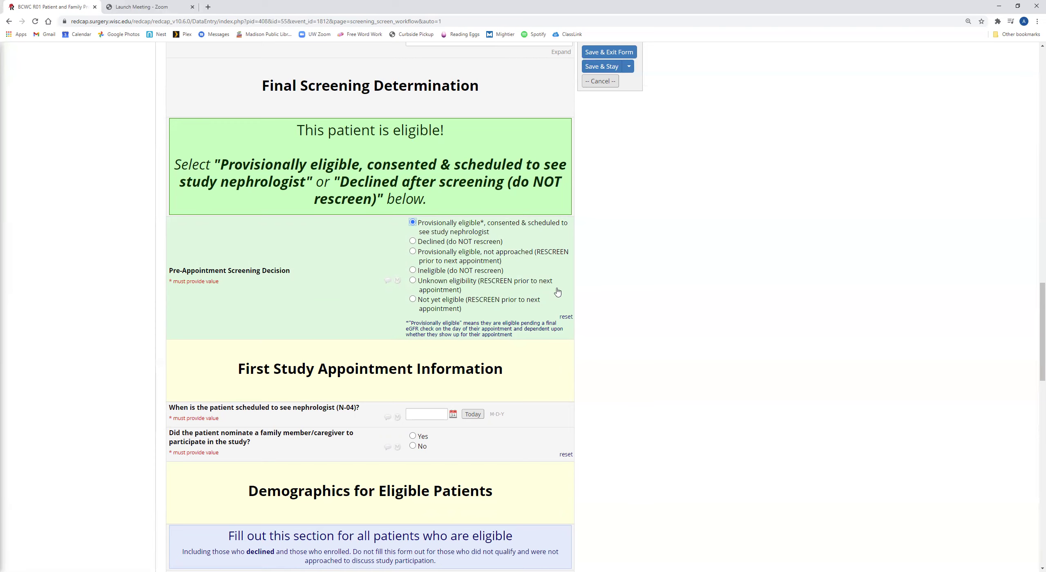
# Set the nephrologist appointment date to 01-28-2021 using the calendar picker.
pyautogui.scroll(-1, 654, 333)
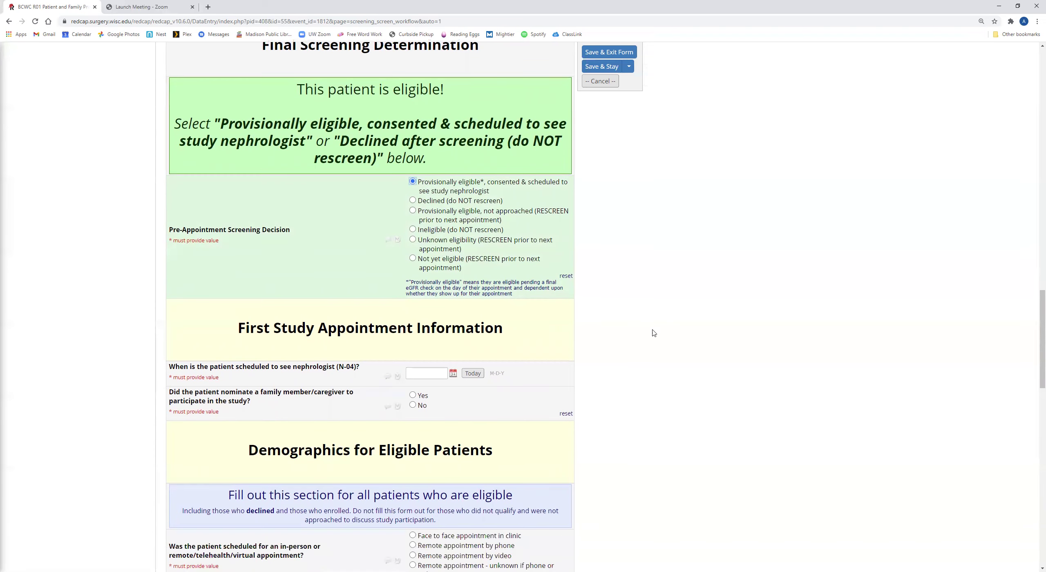
pyautogui.scroll(-1, 653, 333)
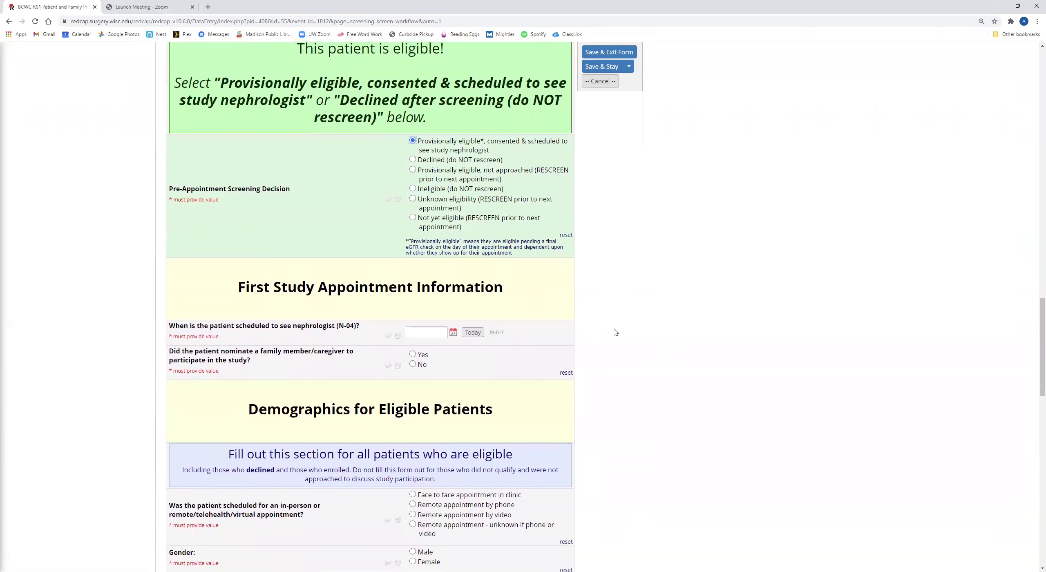
pyautogui.click(473, 333)
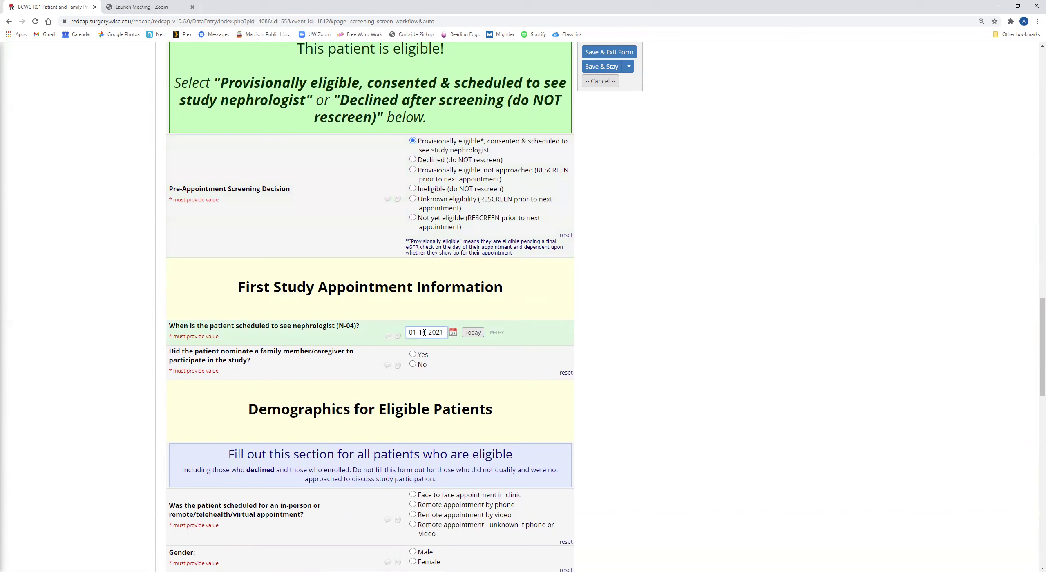
pyautogui.click(452, 332)
pyautogui.click(484, 436)
# Answer 'No' to whether a family member or caregiver was nominated.
pyautogui.scroll(-1, 580, 392)
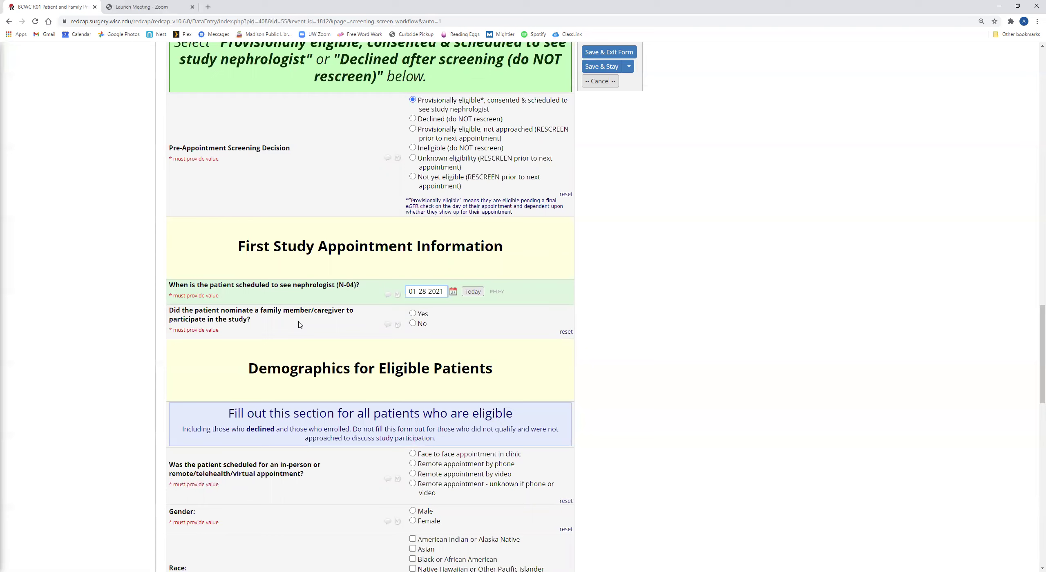
pyautogui.click(412, 323)
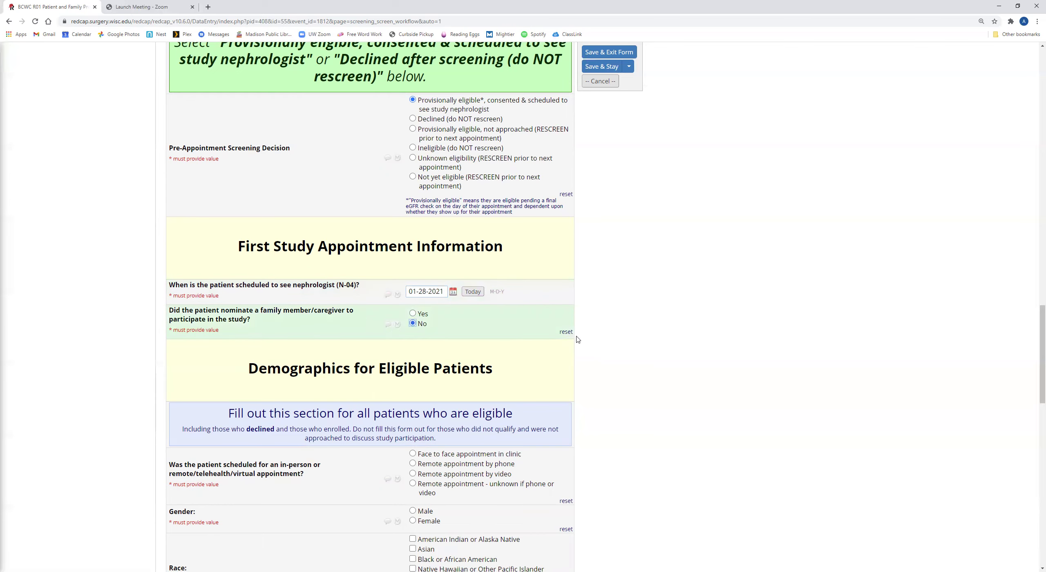
pyautogui.scroll(-2, 578, 340)
pyautogui.scroll(-4, 617, 354)
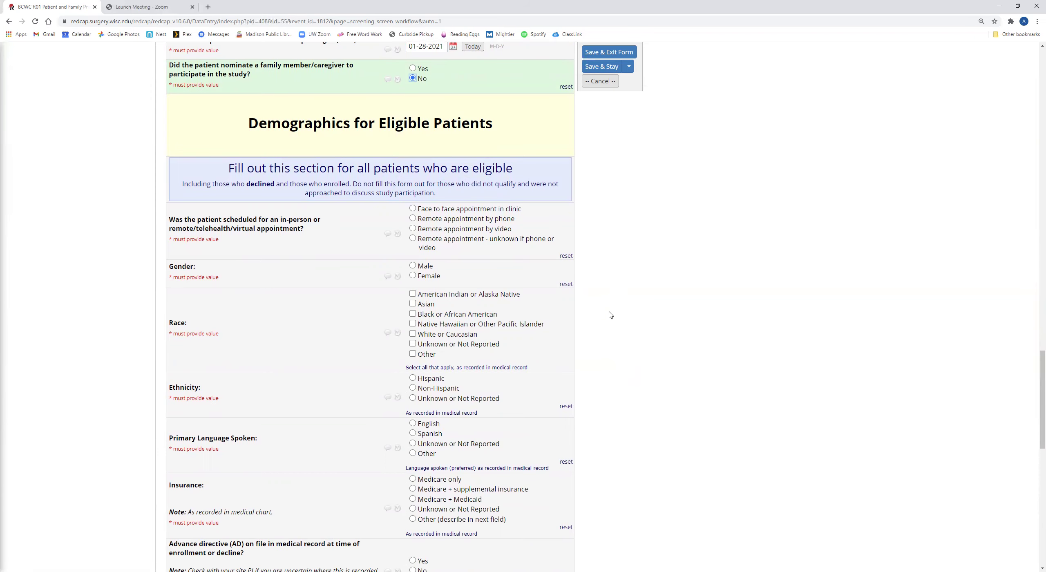
pyautogui.scroll(-3, 642, 345)
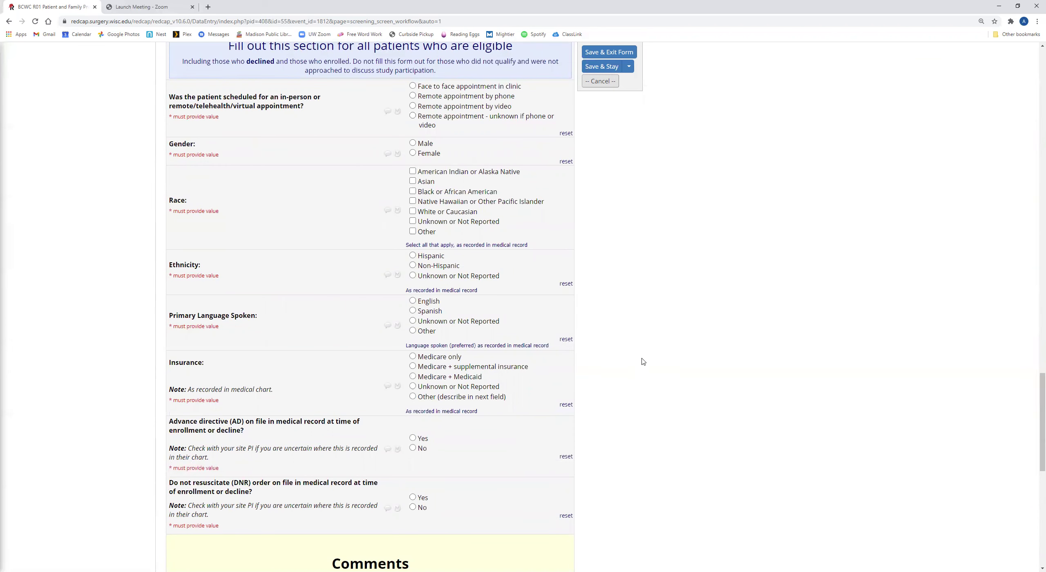
pyautogui.scroll(-4, 642, 362)
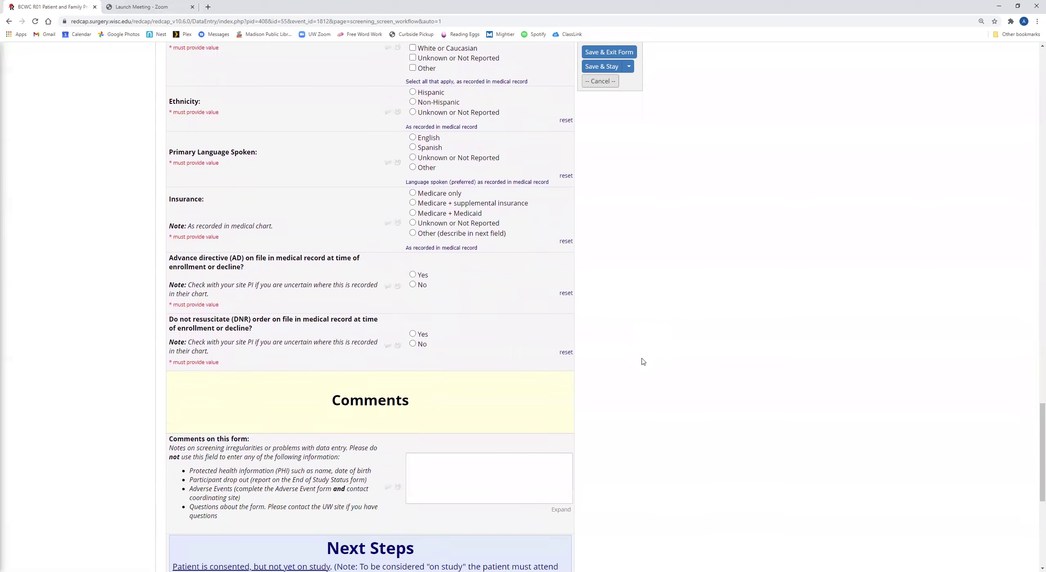
pyautogui.scroll(-4, 642, 361)
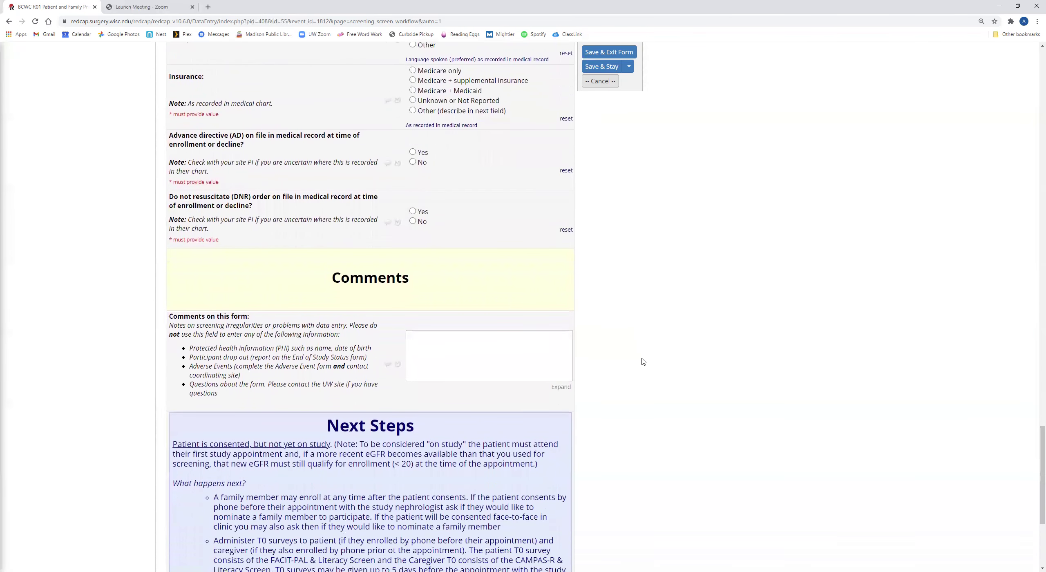
pyautogui.scroll(-2, 340, 285)
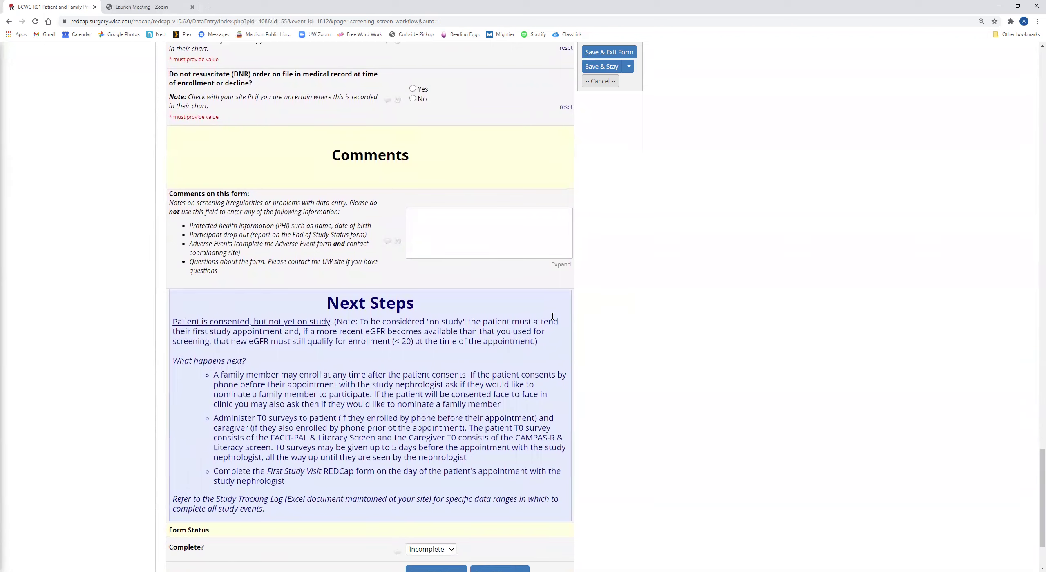
pyautogui.tripleClick(283, 226)
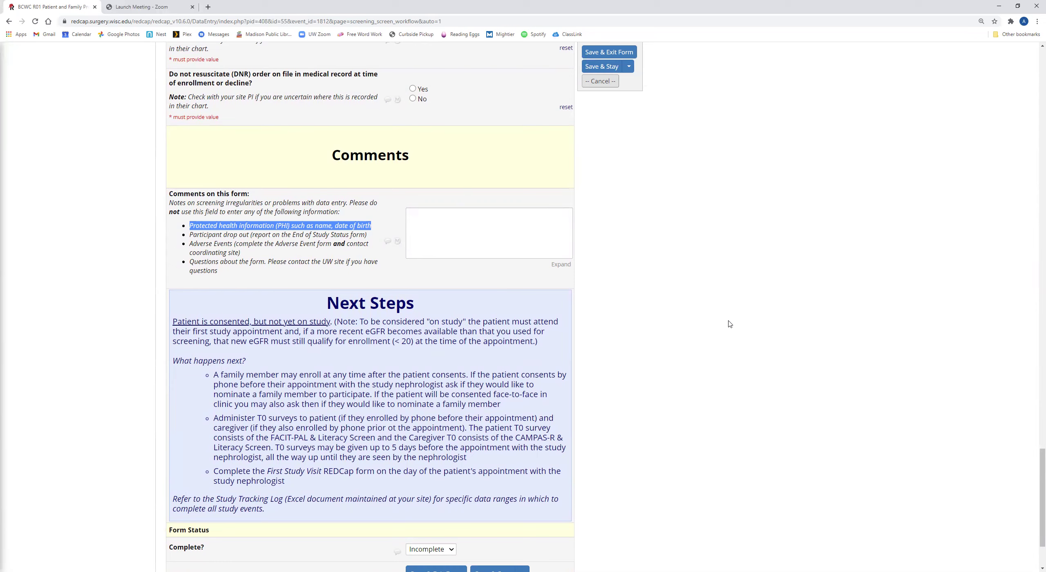
pyautogui.moveTo(1036, 505); pyautogui.dragTo(1035, 80)
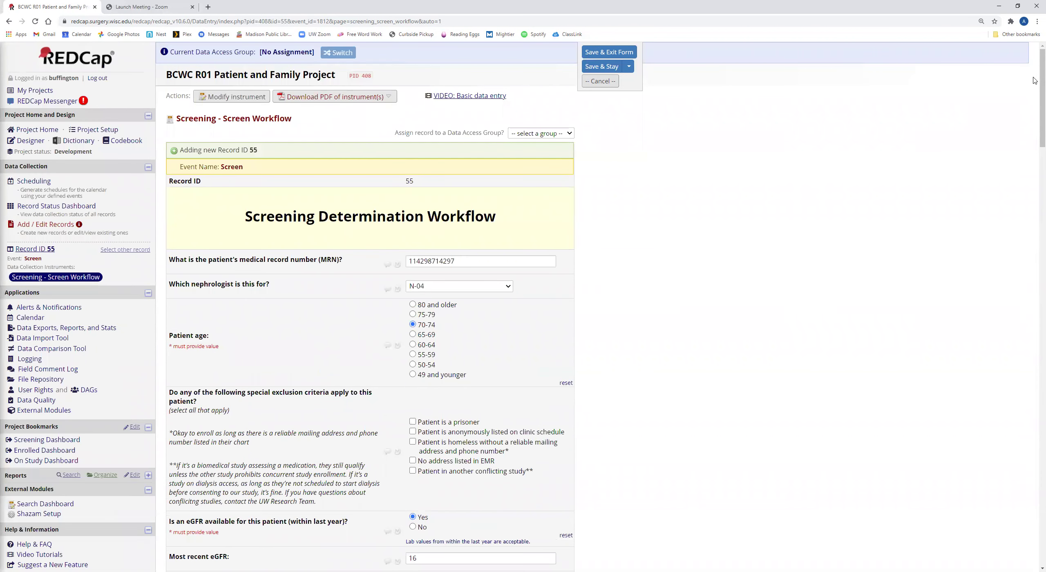
# Enter 'Waiting on nephrologist for surprise Q' in the 'Comments on this form' box.
pyautogui.doubleClick(410, 181)
pyautogui.click(417, 183)
pyautogui.moveTo(1042, 73); pyautogui.dragTo(1042, 439)
pyautogui.click(509, 428)
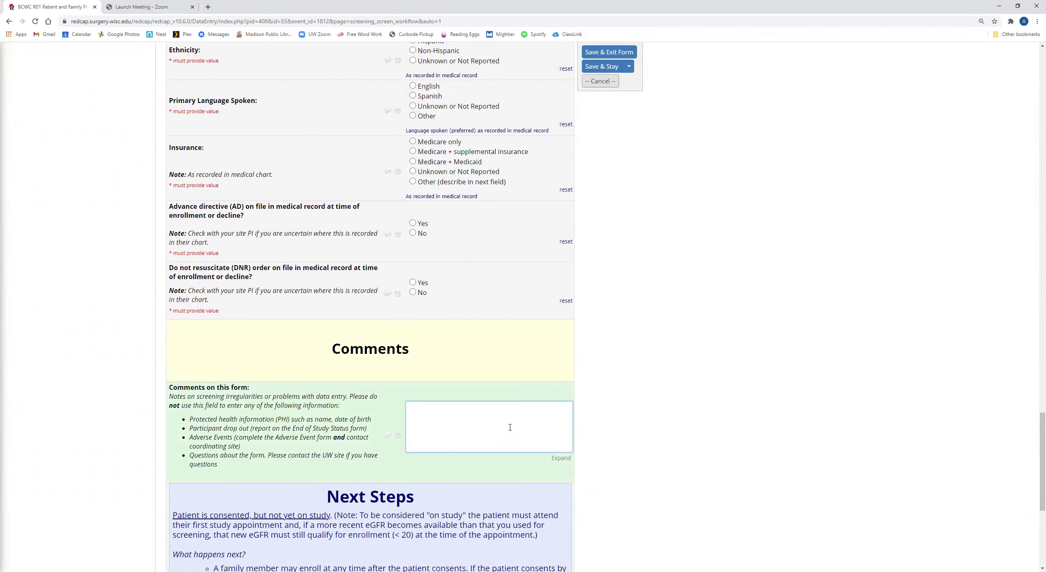
pyautogui.write('Waiting on nephrolgoist')
pyautogui.press('BackSpace')
pyautogui.press('BackSpace')
pyautogui.write('ogist for surprise Q')
pyautogui.scroll(-5, 595, 421)
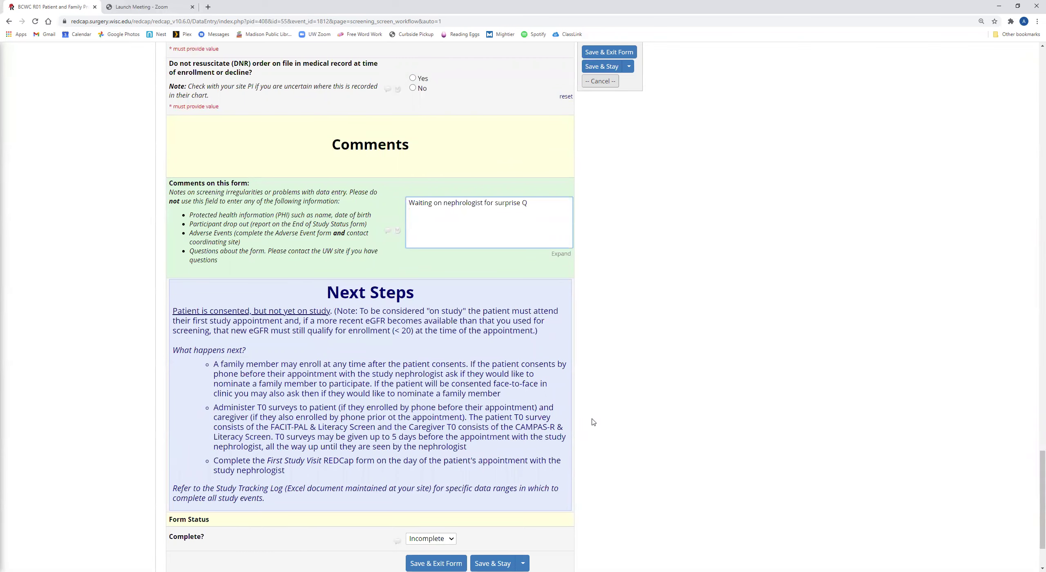
# Go to the Search Dashboard from the External Modules sidebar, prompting the unsaved-changes warning.
pyautogui.scroll(20, 815, 436)
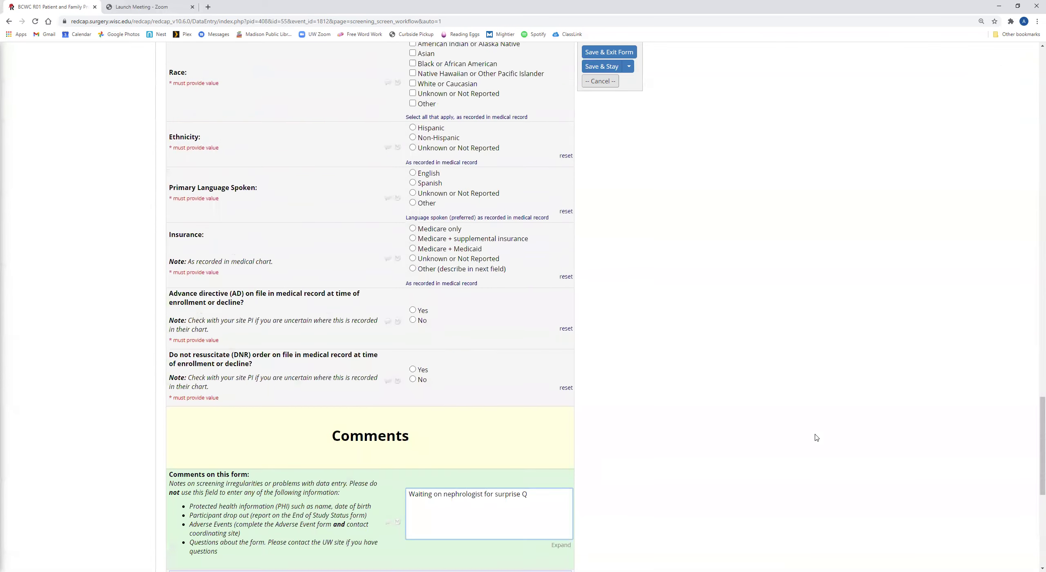
pyautogui.scroll(3, 815, 436)
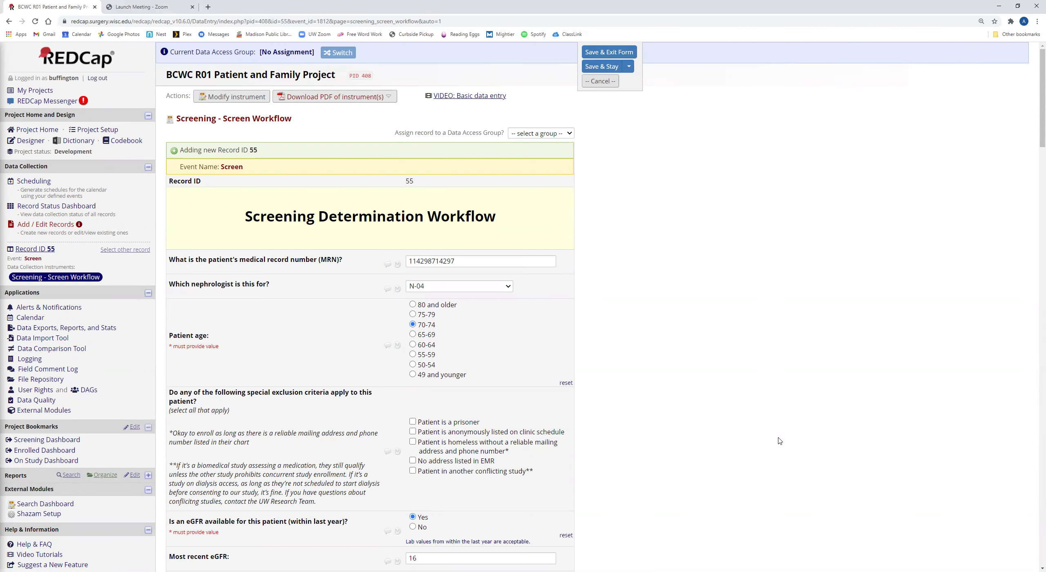
pyautogui.click(45, 504)
# Leave the form without saving changes, then choose 'Add new record' on the Search Dashboard.
pyautogui.click(543, 351)
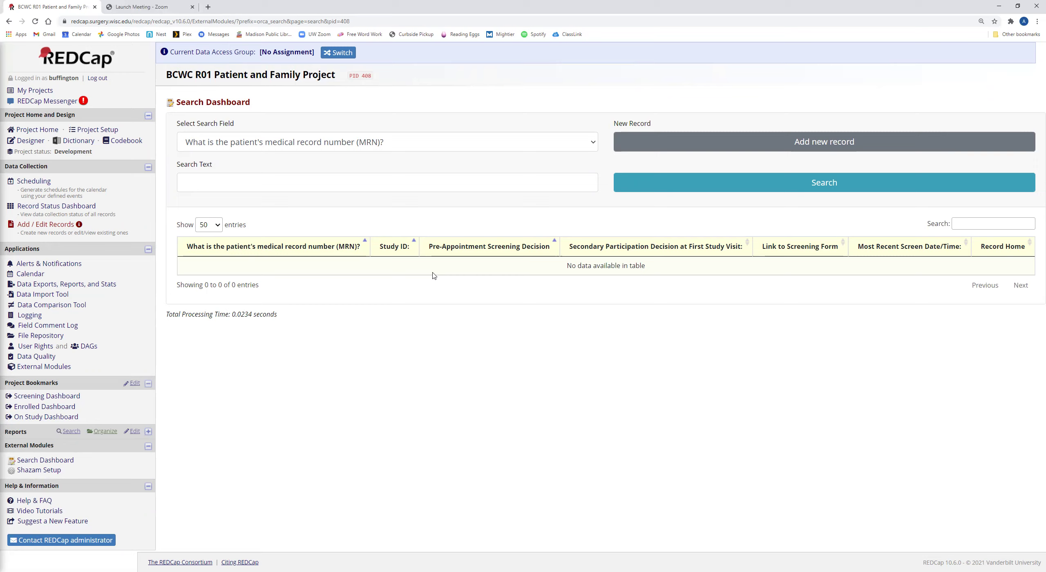
pyautogui.click(782, 146)
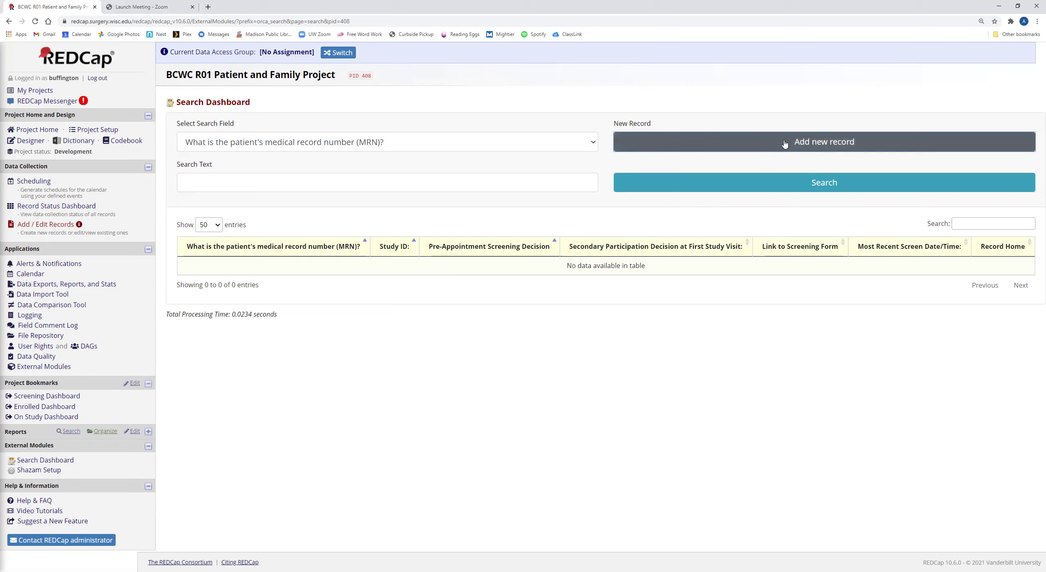